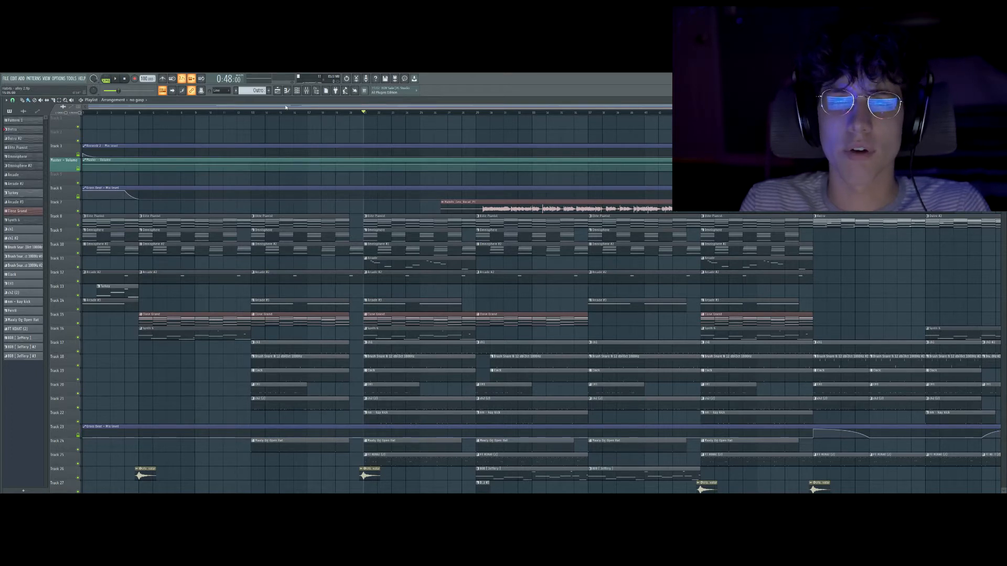
Open the Elite Pianist pattern's chords in the piano roll and play them.
double_click(379, 223)
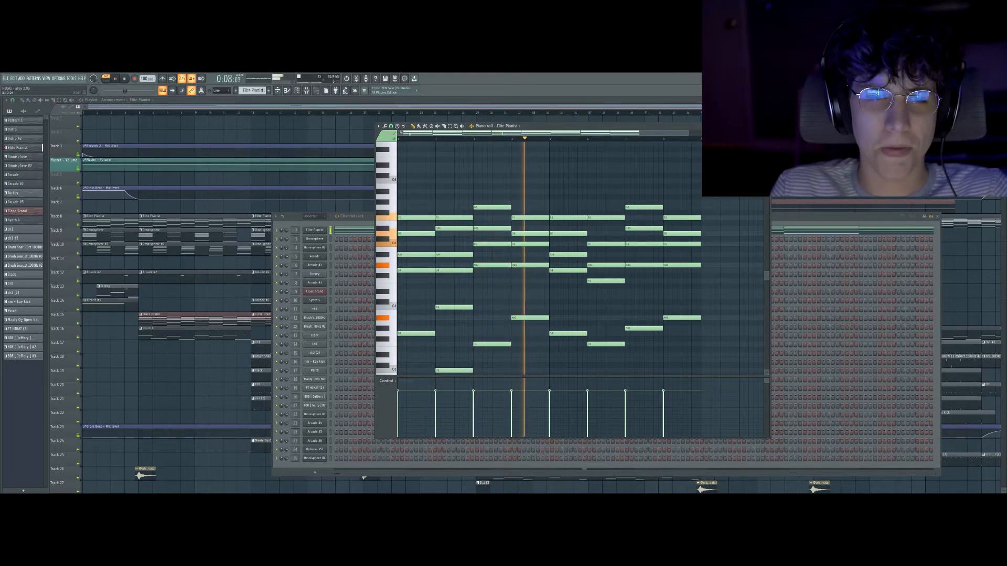
key(space)
Open the Omnisphere pattern's chords in the piano roll and play them in isolation.
click(330, 241)
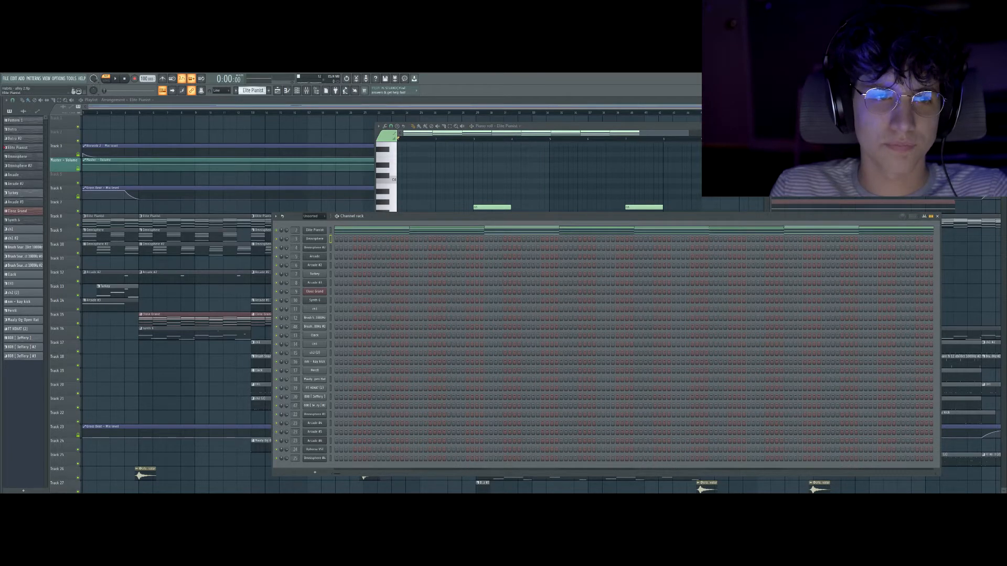
scroll(257, 91, down, 1)
click(344, 240)
key(space)
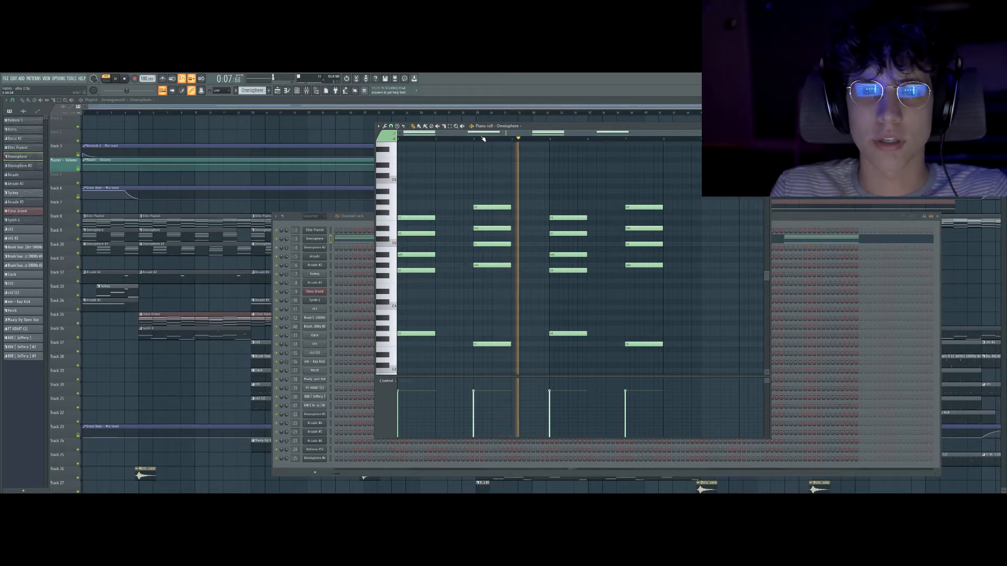
key(space)
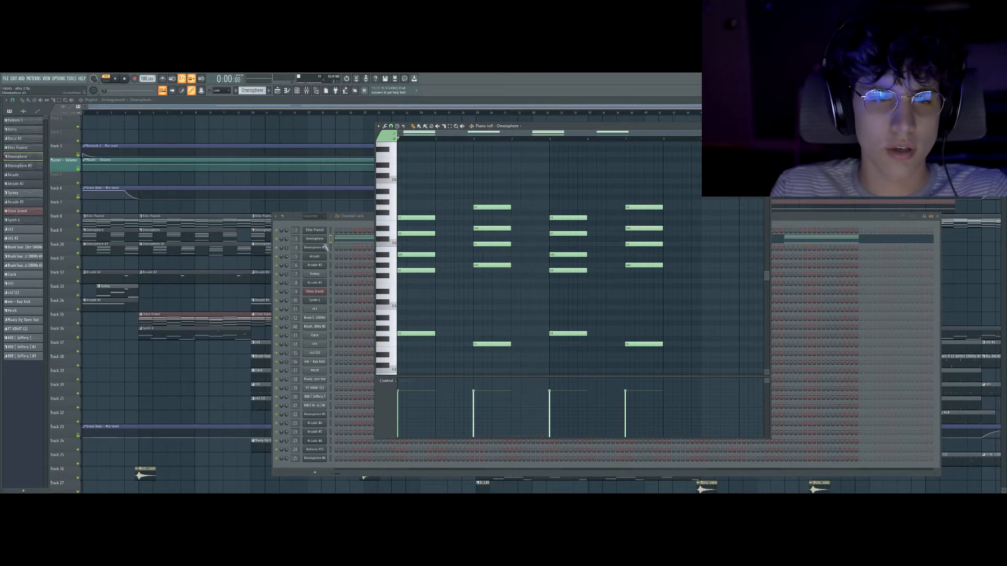
Show the Omnisphere #2 pattern's chords in the piano roll and play them in isolation.
scroll(255, 91, down, 1)
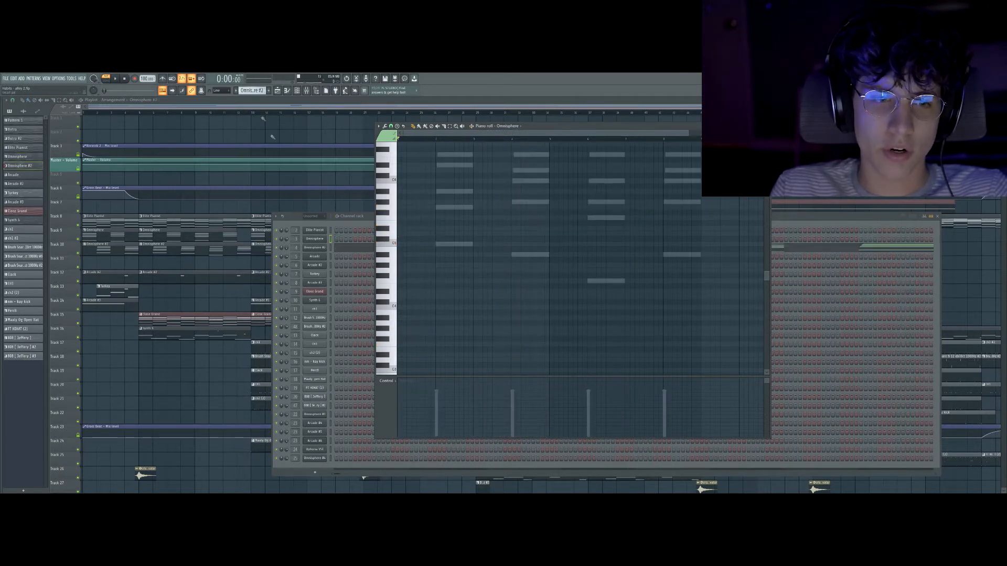
click(340, 250)
scroll(480, 232, up, 3)
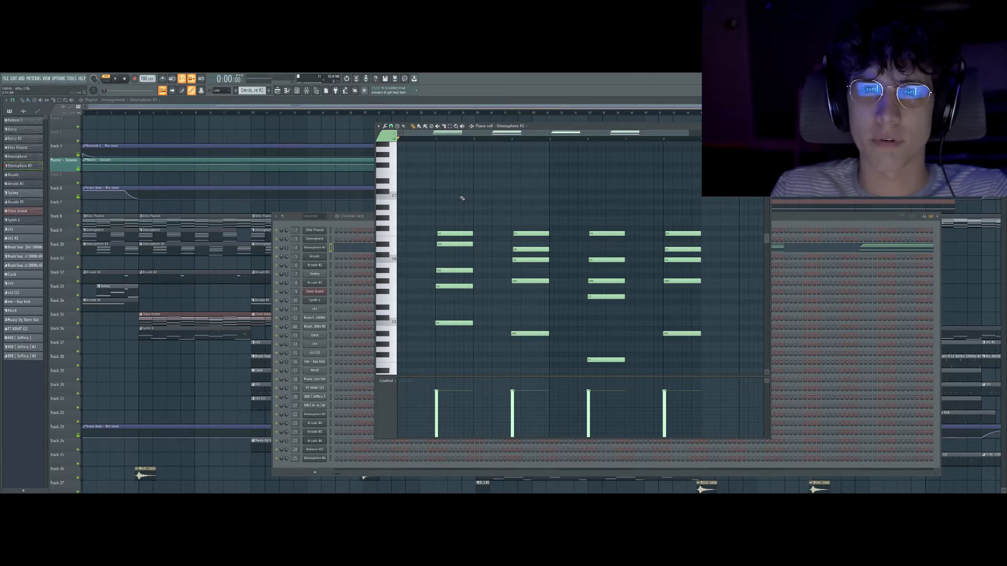
key(space)
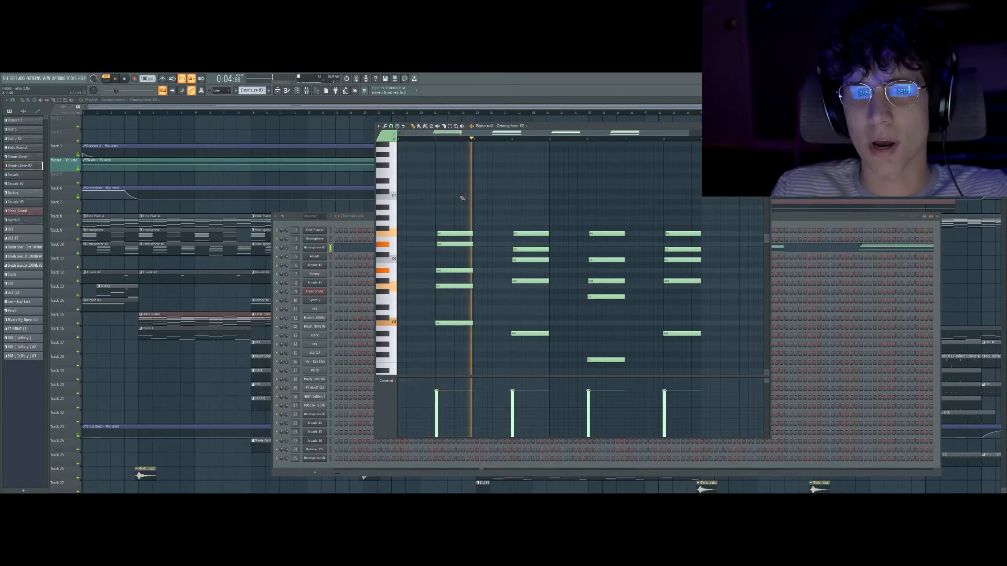
key(space)
Solo Track 8, enable Tracks 9 and 10 alongside it, and play the arrangement from 0:28.
click(255, 113)
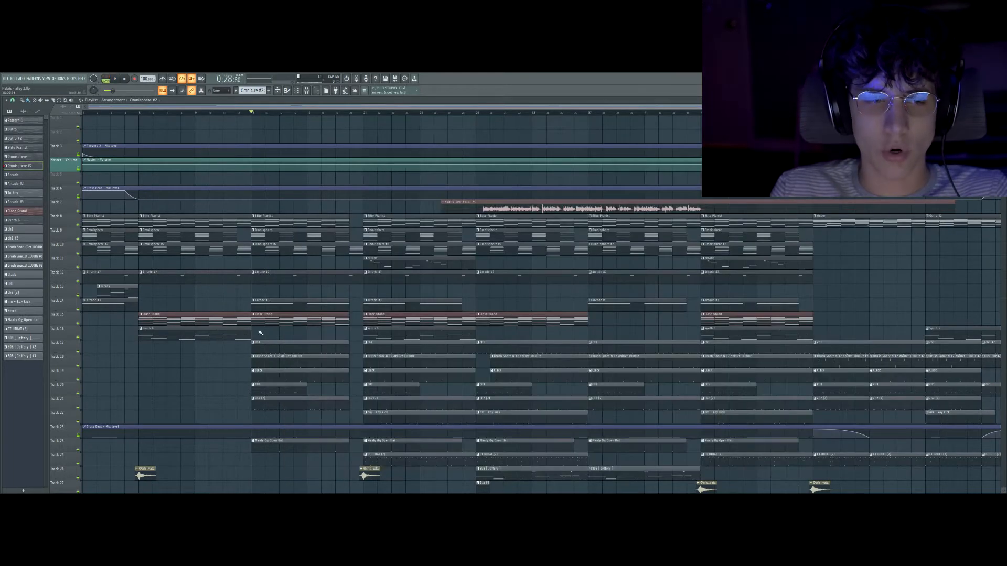
right_click(78, 226)
click(78, 240)
click(78, 253)
key(space)
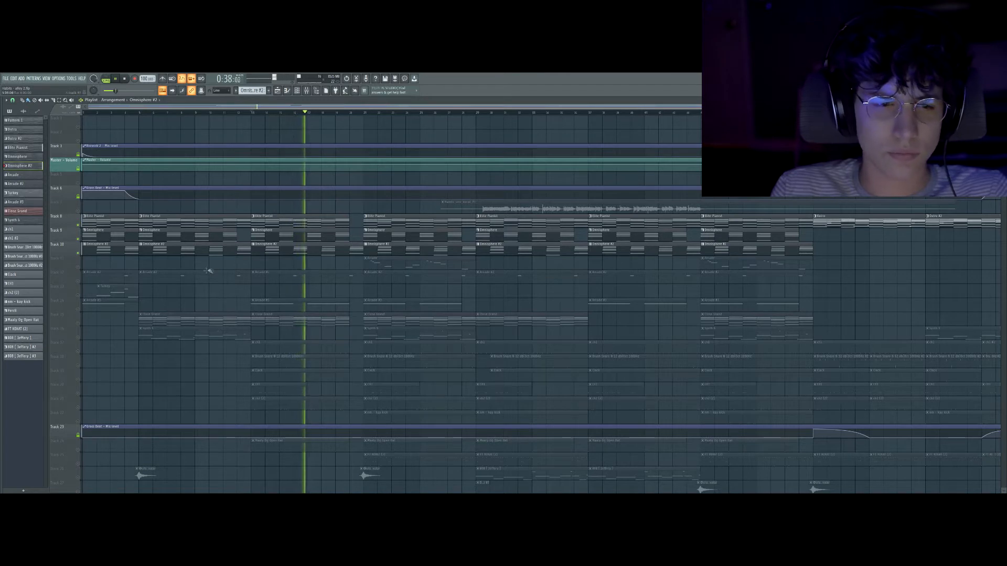
key(space)
Unmute Track 15 and briefly reveal the Keyboard instruments in the file browser.
click(81, 324)
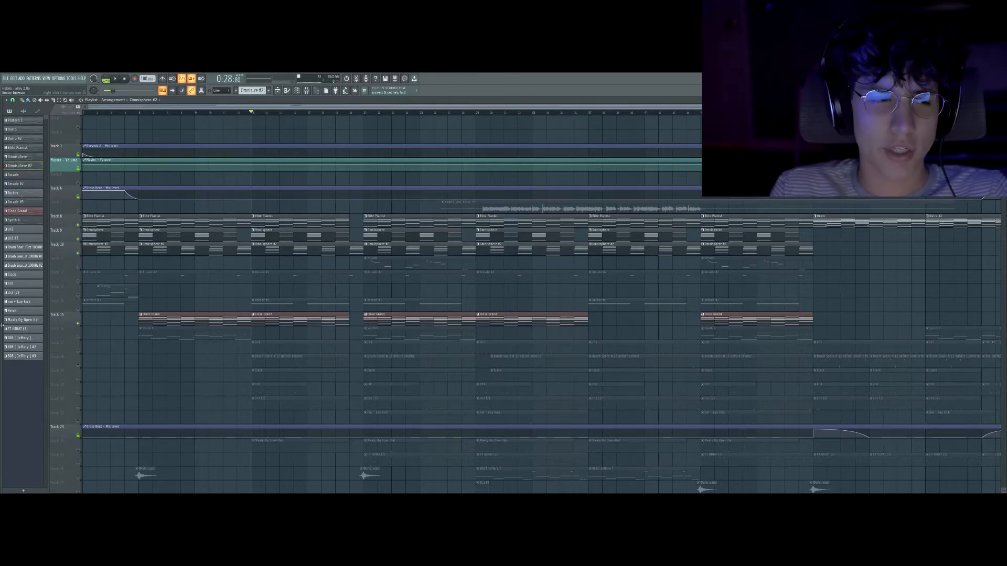
drag(2, 325, 119, 325)
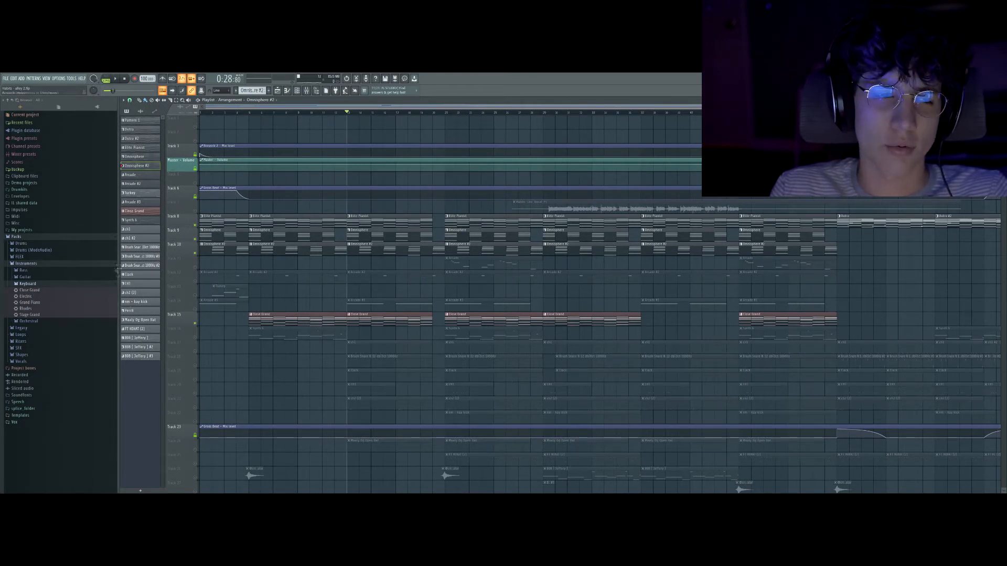
key(alt+F8)
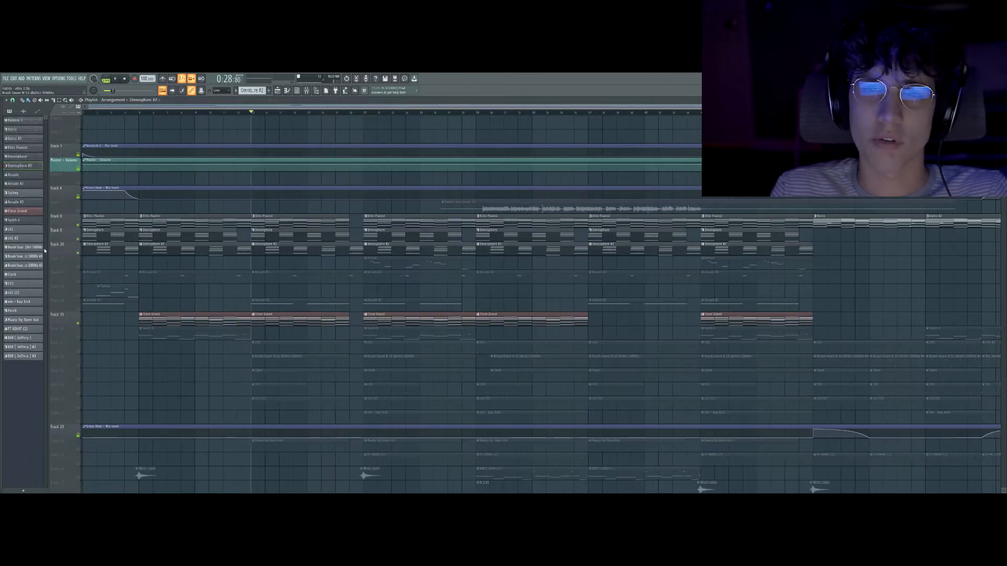
Open the Close Grand pattern's chords in the piano roll and play them in pattern mode.
double_click(281, 320)
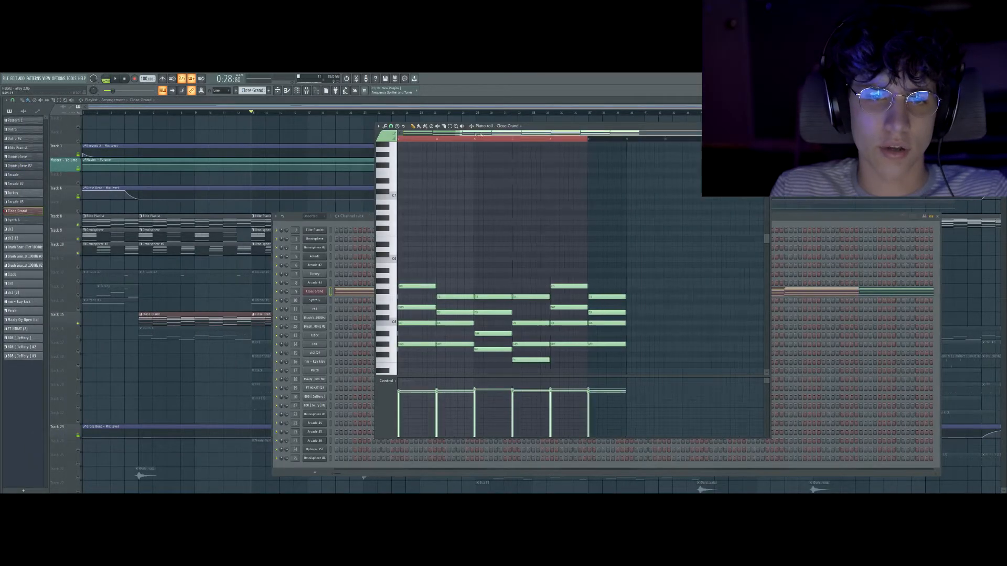
click(112, 79)
scroll(443, 153, down, 5)
key(space)
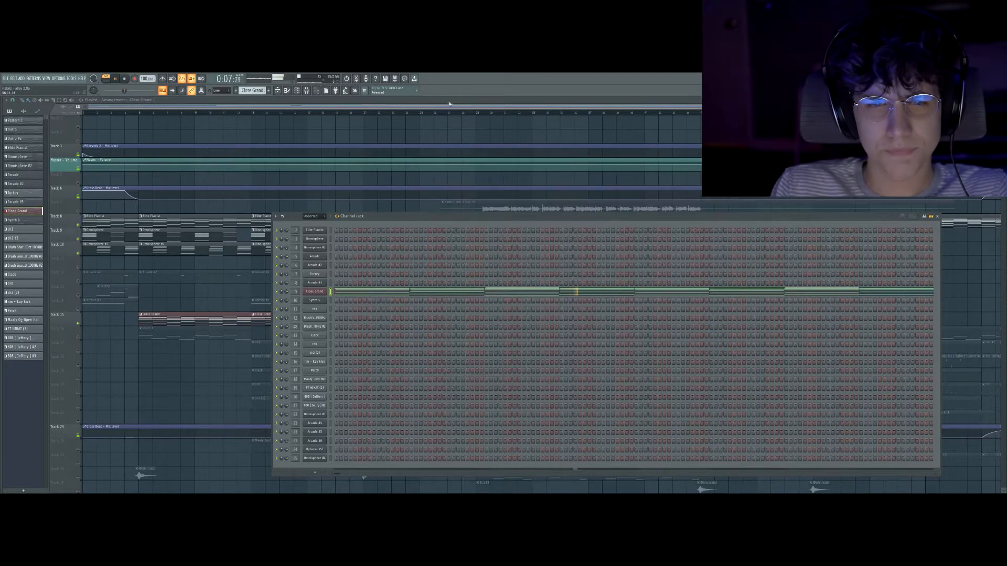
key(F6)
Unmute Track 14 and play the Arcade #3 pattern's long notes from the piano roll.
scroll(261, 245, down, 1)
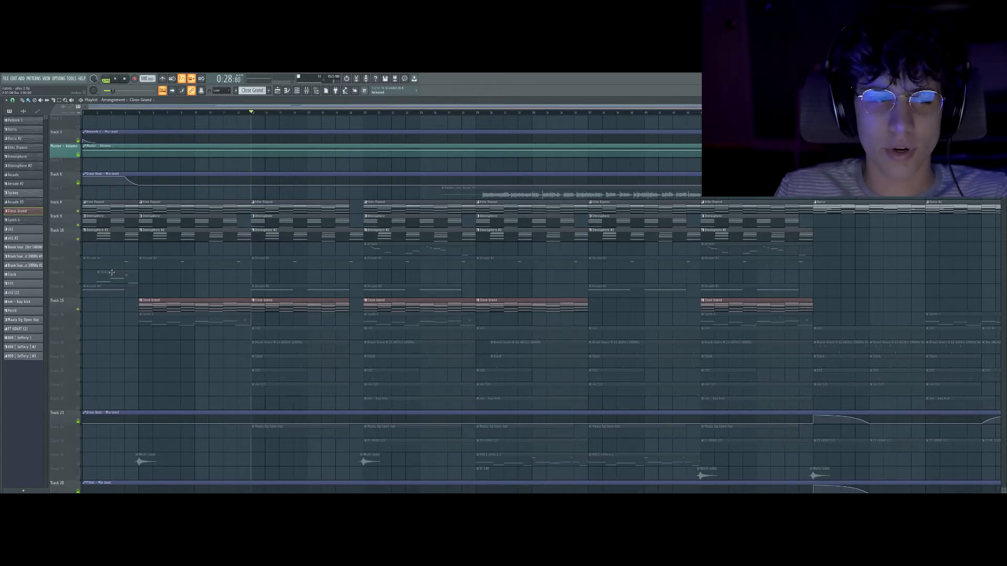
click(81, 297)
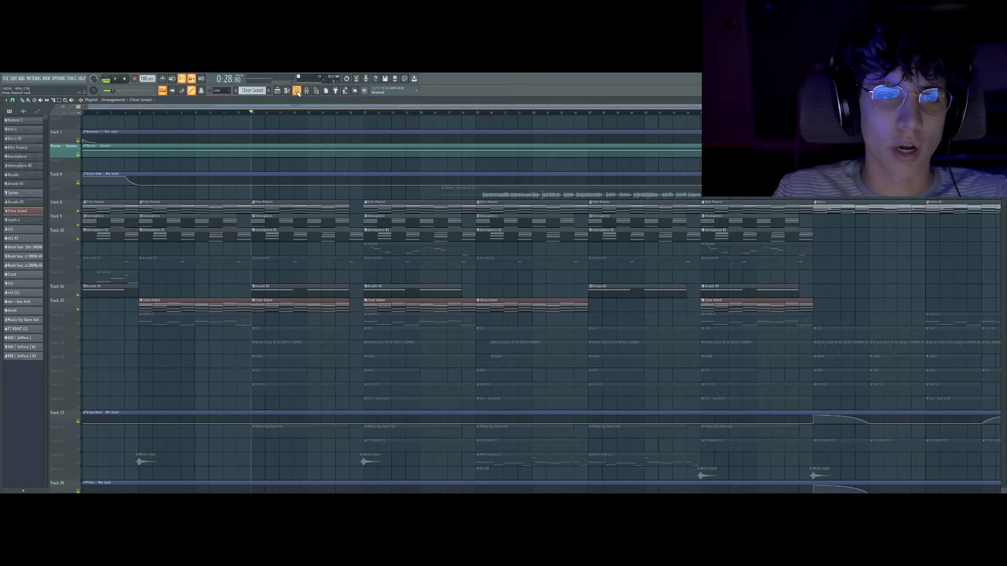
double_click(263, 291)
key(l)
key(space)
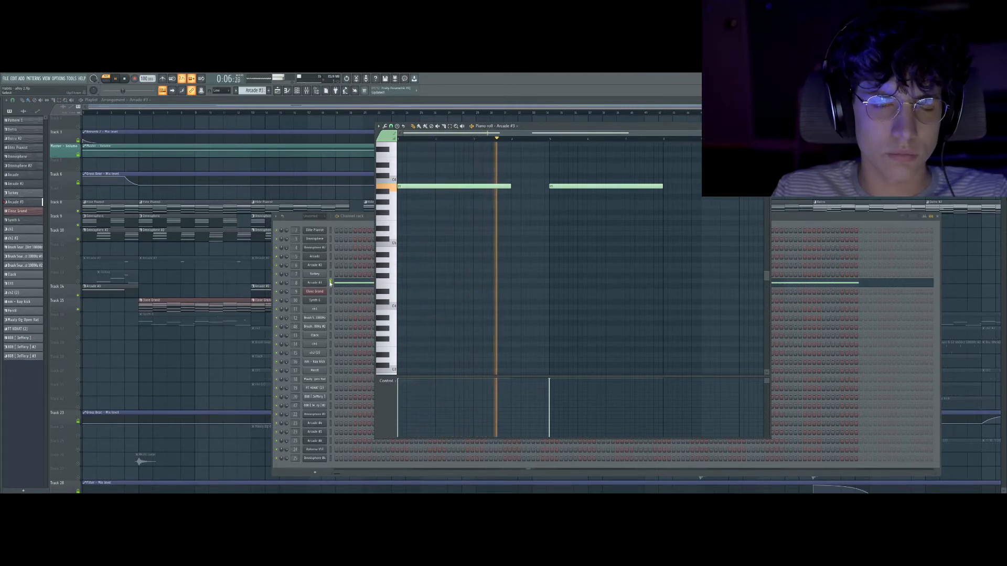
key(space)
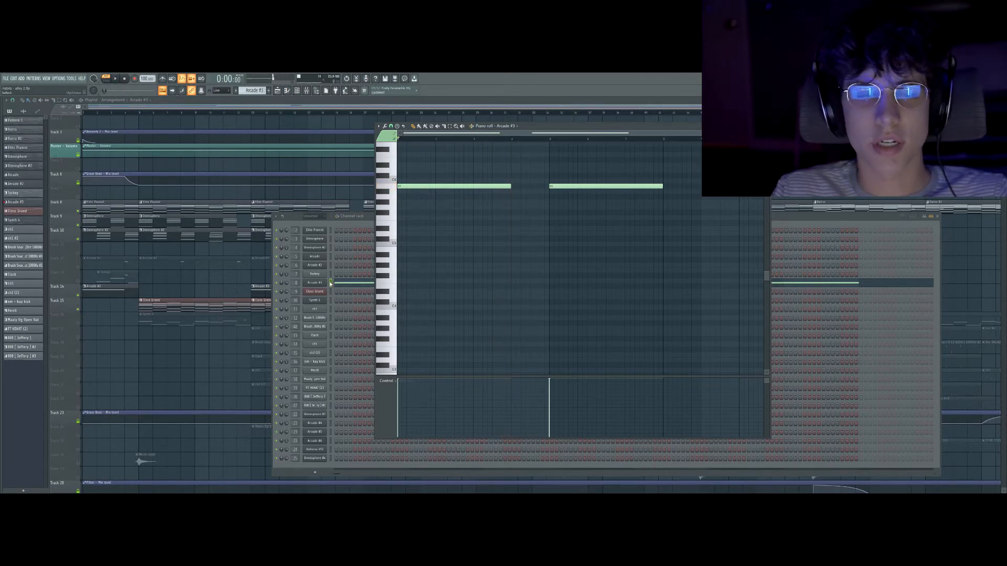
View the Distant Voices kit in the Arcade #3 instrument, and close it along with the piano roll.
click(321, 285)
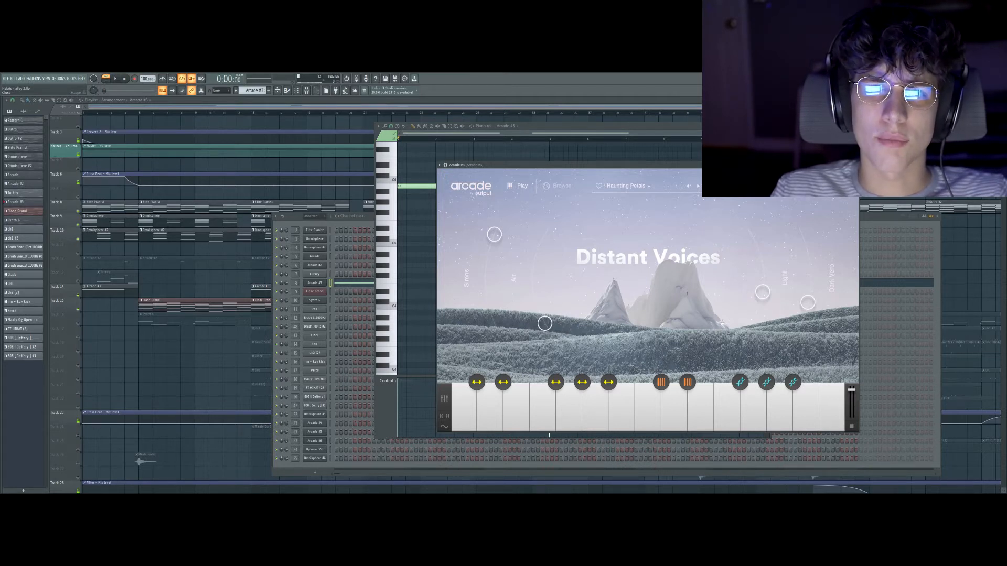
click(855, 165)
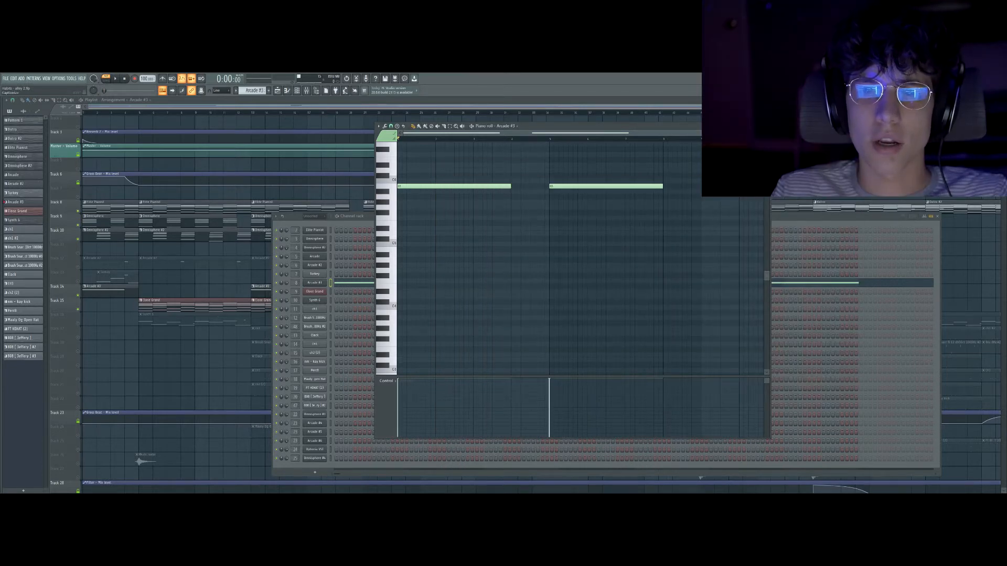
click(766, 126)
Play the arrangement from 0:28 to hear Tracks 14 and 15 with the Track 8–10 chords.
click(252, 113)
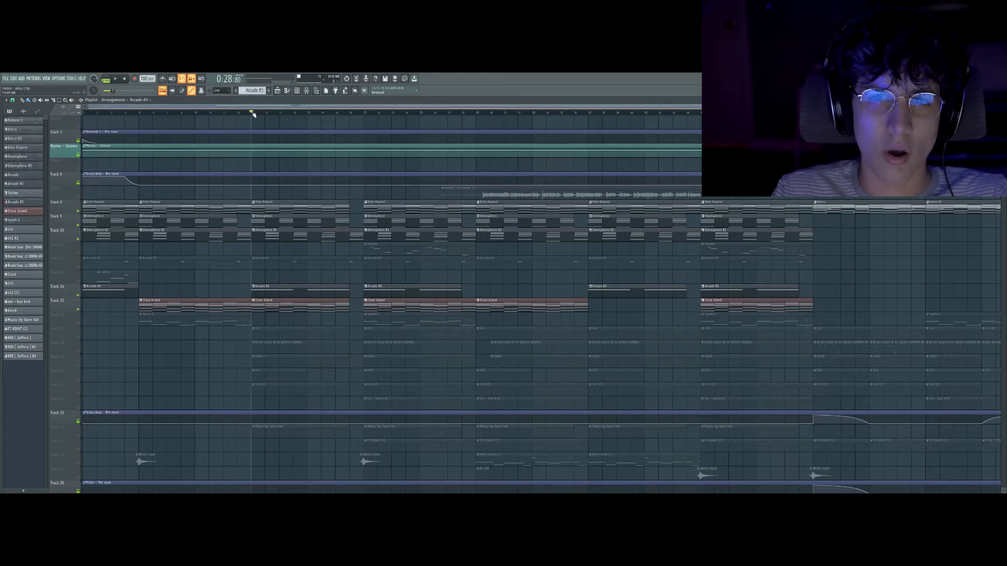
key(space)
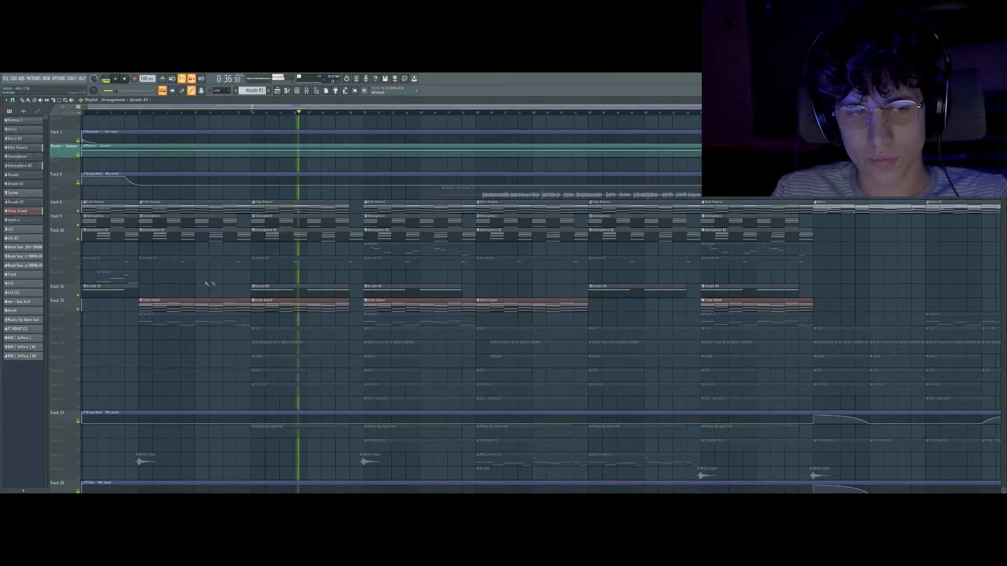
key(space)
Unmute Track 12, open the Arcade #2 pattern in the piano roll, and reposition that window over the playlist.
click(79, 268)
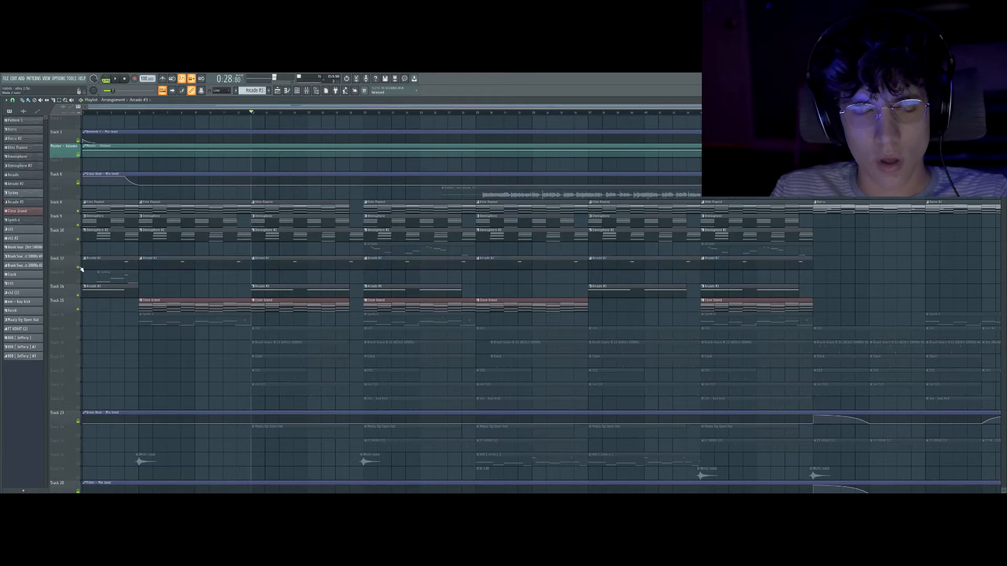
double_click(304, 264)
drag(499, 128, 316, 138)
drag(343, 142, 635, 129)
click(617, 147)
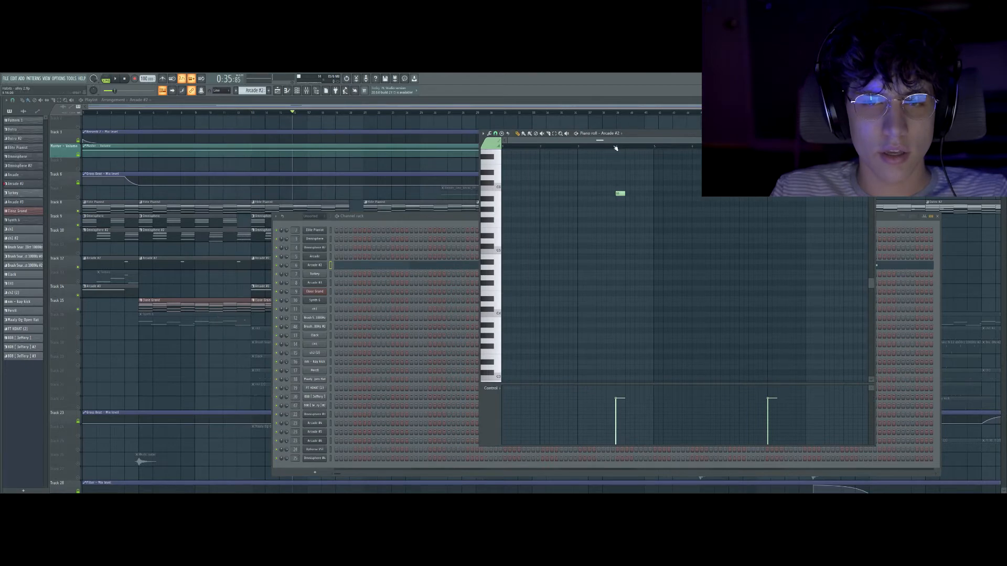
View the Arcade #2 instrument's Melodic Croon kit and play the pattern's first note from just before it.
click(321, 265)
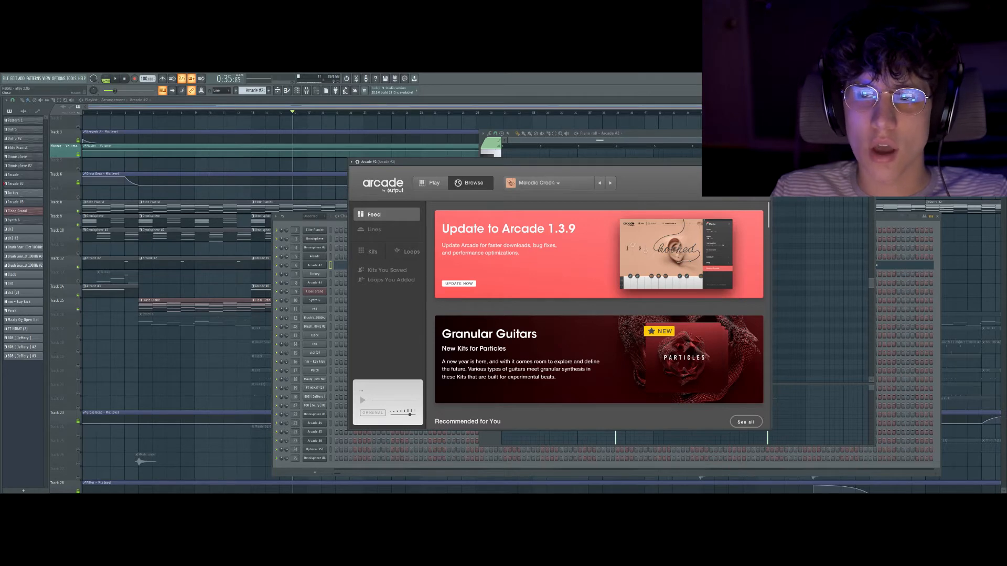
click(767, 162)
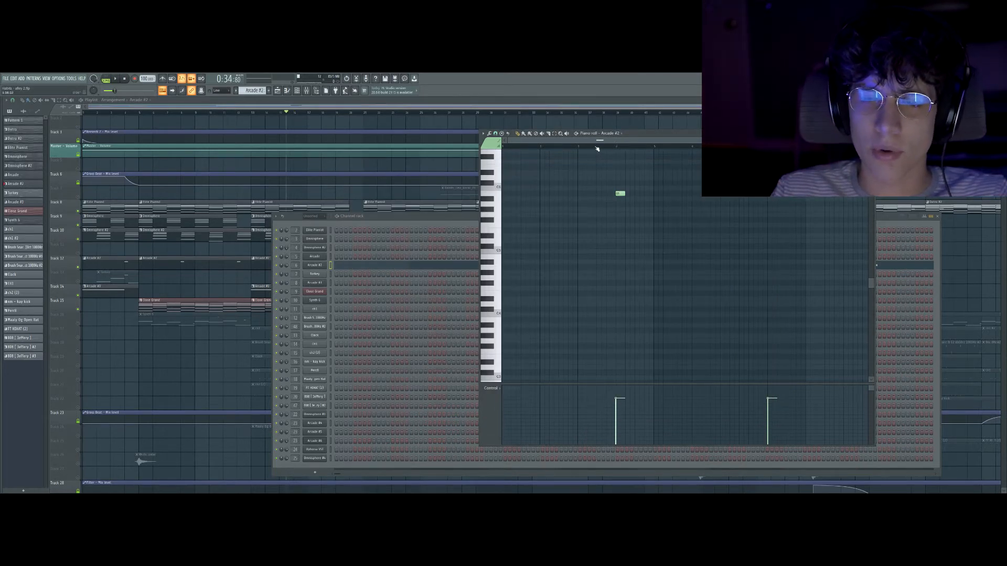
click(614, 149)
key(space)
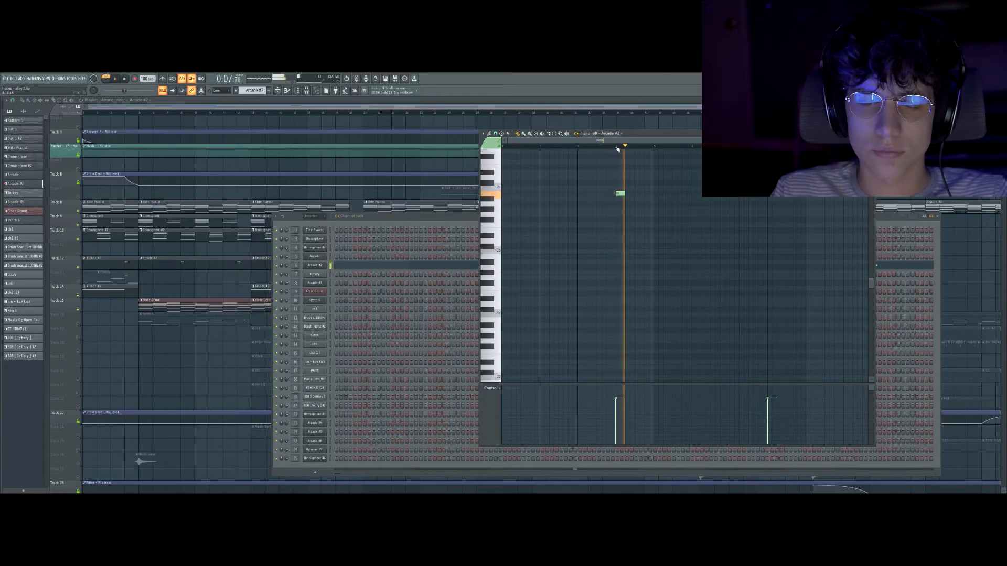
key(space)
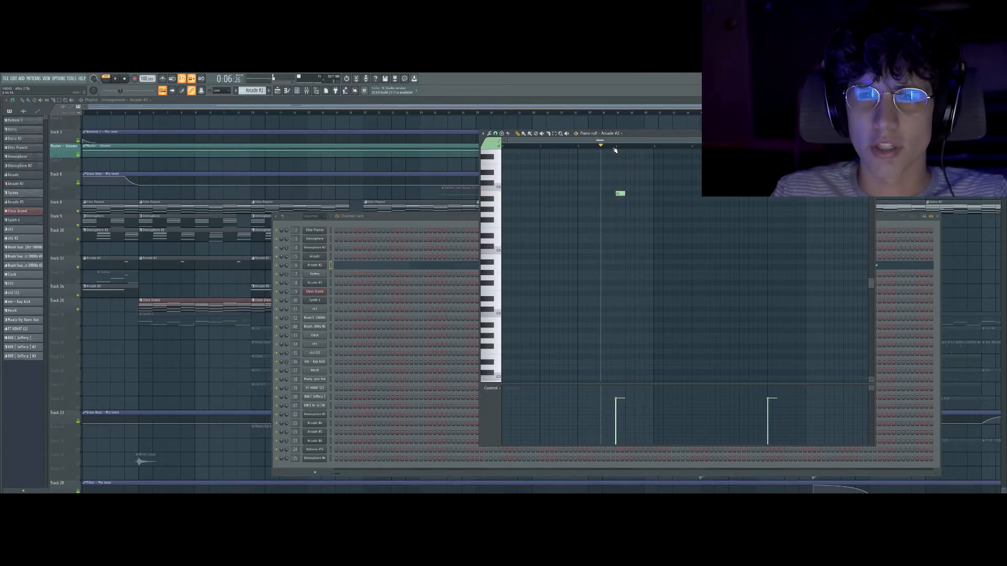
Set the playlist position to 0:48 and unmute Track 11.
click(307, 111)
click(365, 112)
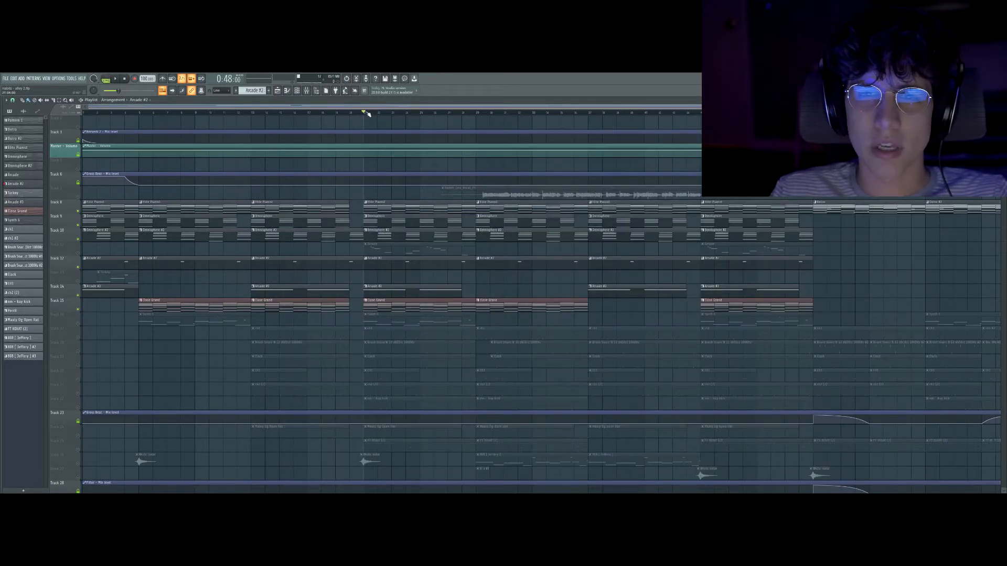
click(78, 254)
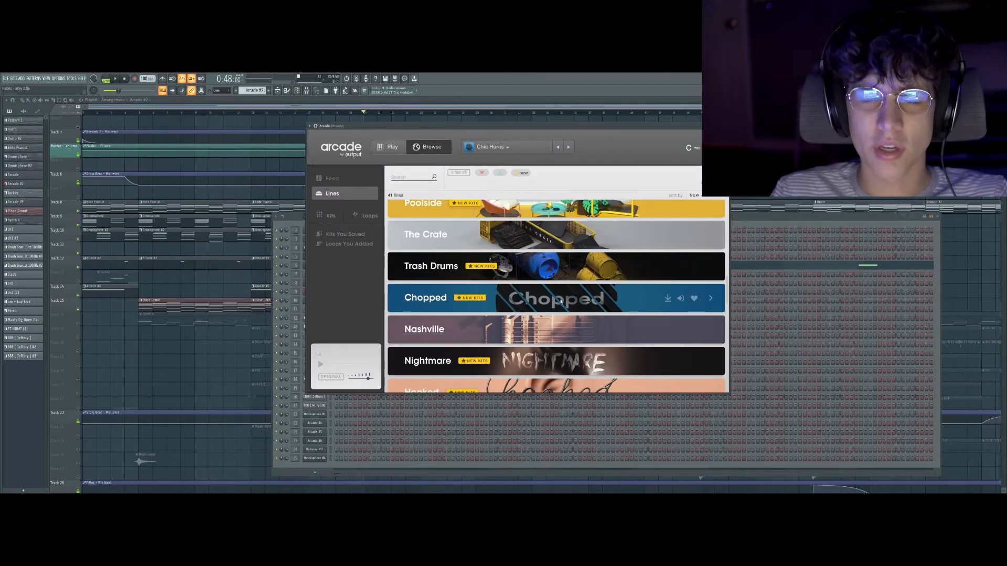
Browse the kits of Arcade's Chopped line, check the kit list under Chic Horns, and close the instrument.
click(567, 304)
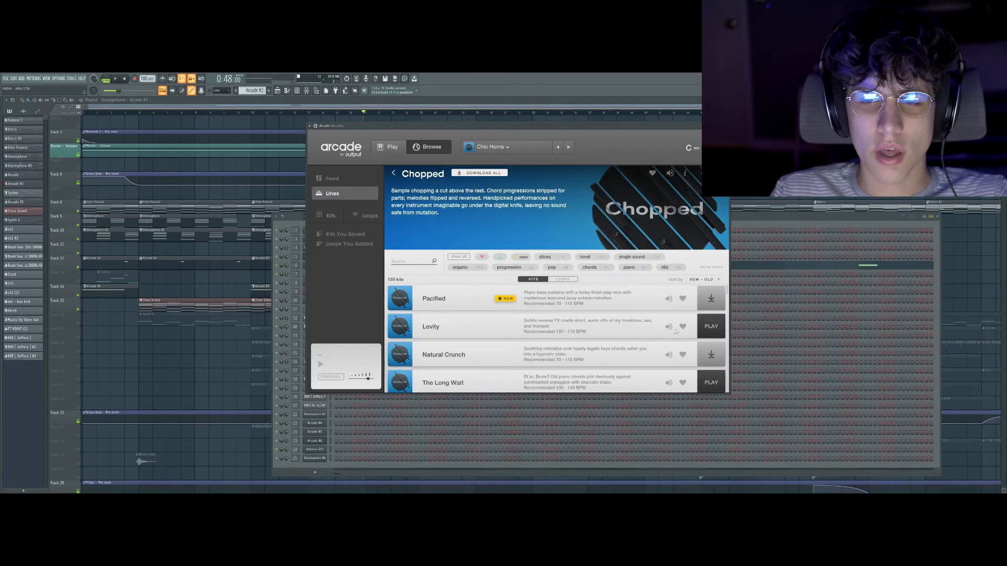
scroll(649, 316, down, 3)
click(503, 149)
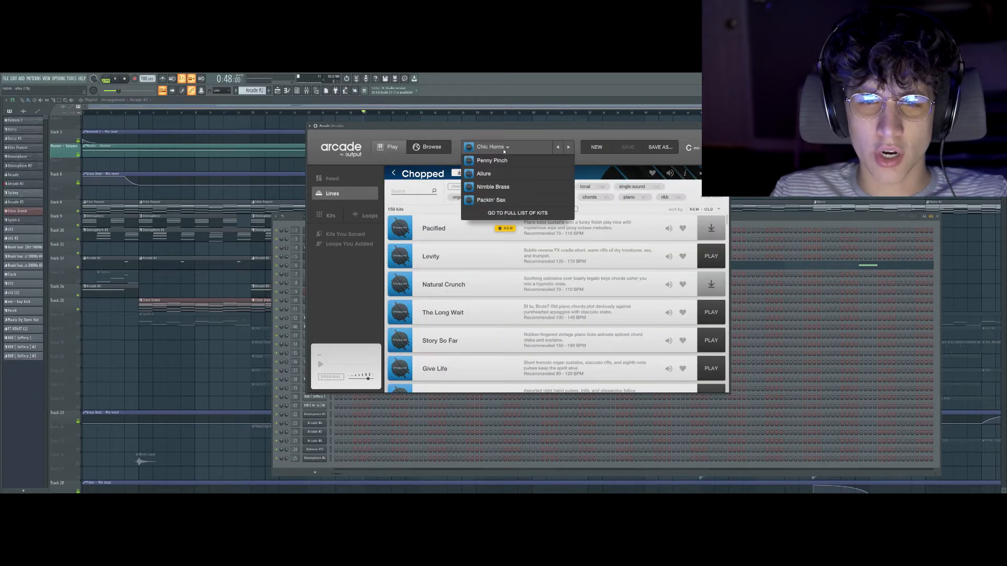
click(494, 149)
key(Escape)
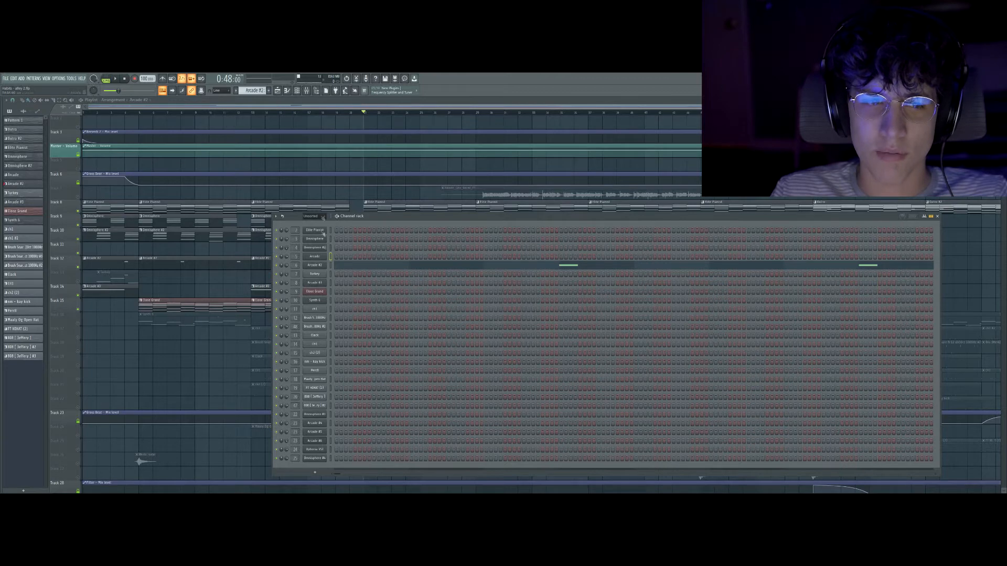
Select the Arcade pattern, switch playback to pattern mode, and open its melody notes.
scroll(253, 90, up, 1)
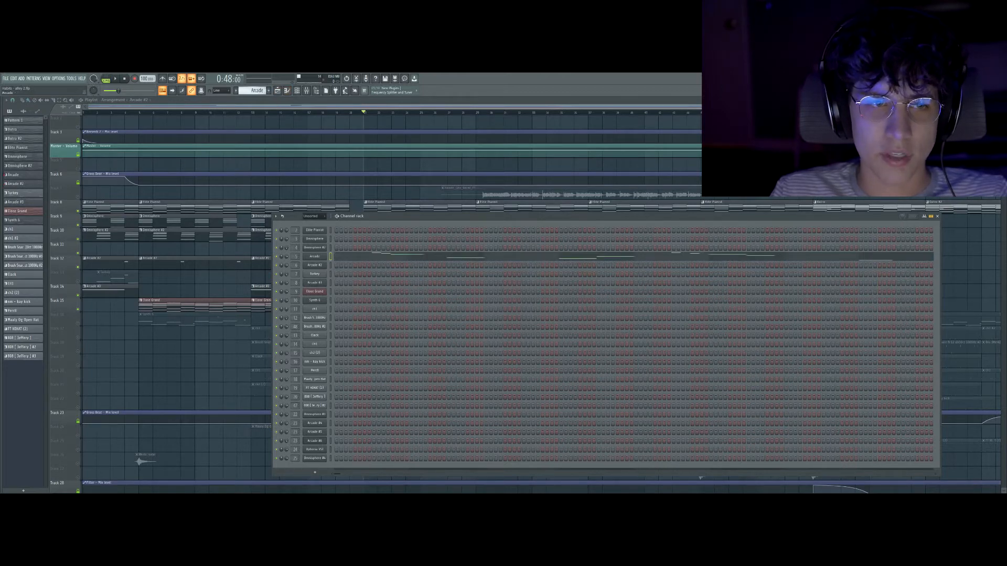
click(106, 79)
click(403, 257)
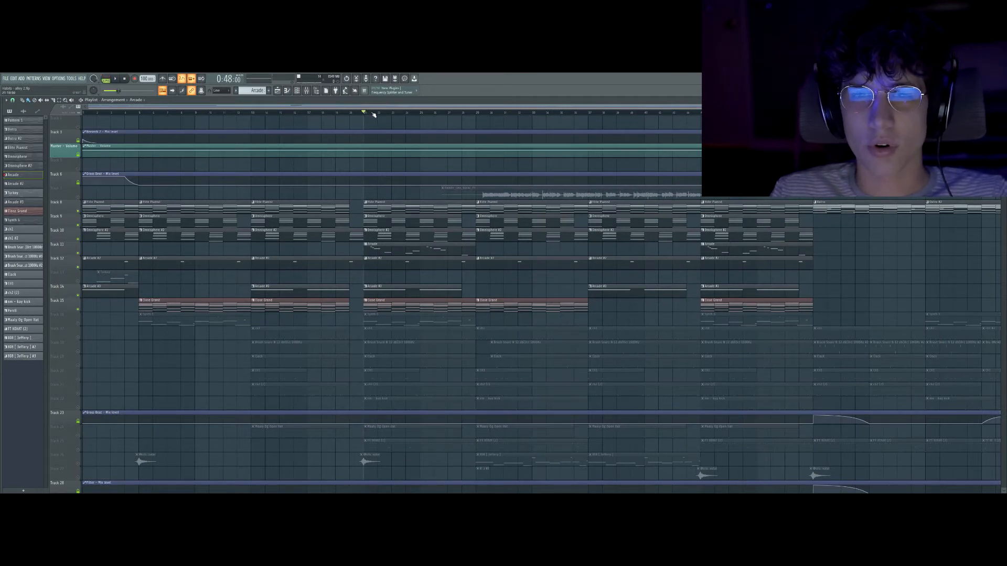
Play the arrangement from 0:48 with the melodic tracks, and play it again from 0:48 with the drum tracks included.
key(space)
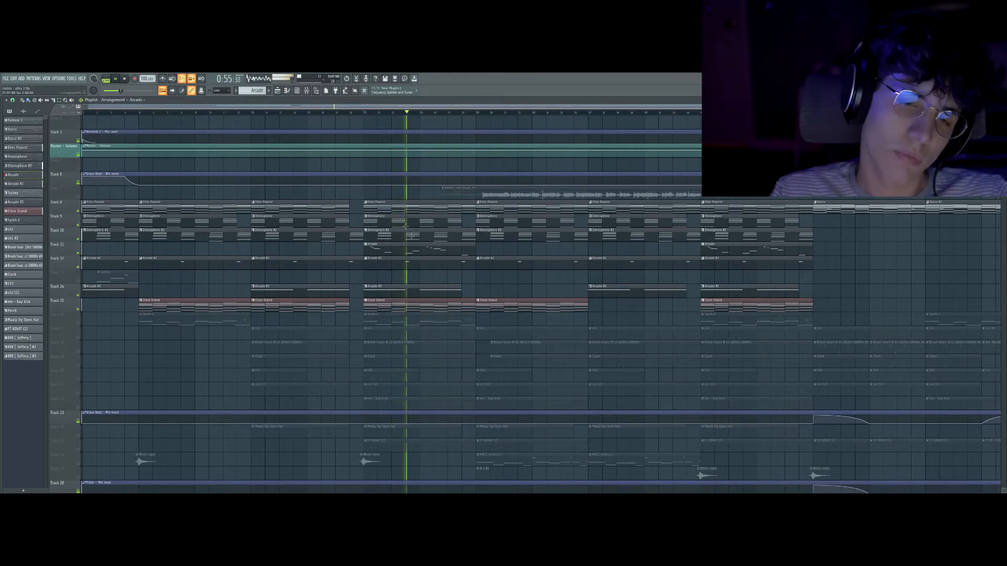
scroll(415, 276, down, 2)
scroll(415, 276, down, 3)
key(space)
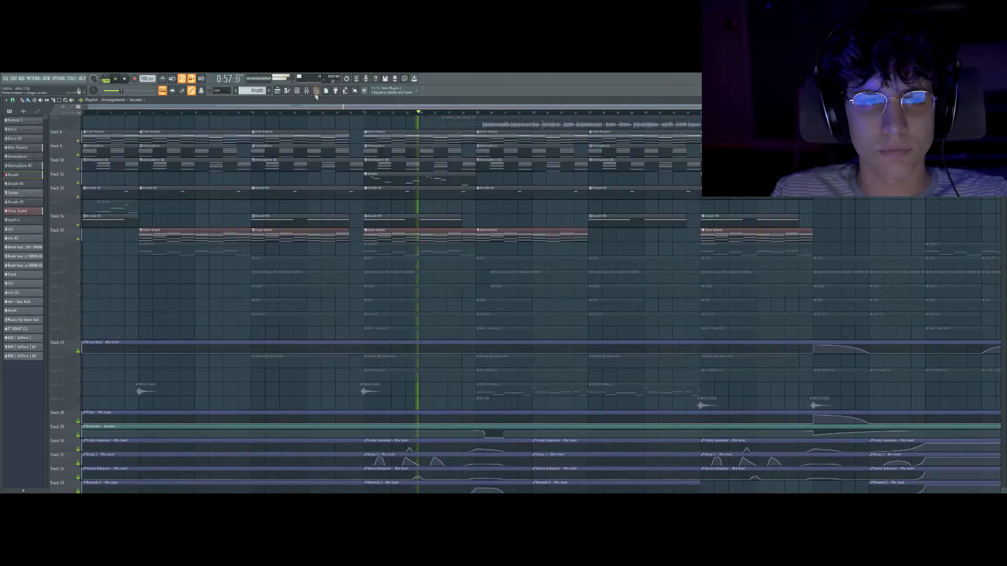
scroll(373, 245, up, 4)
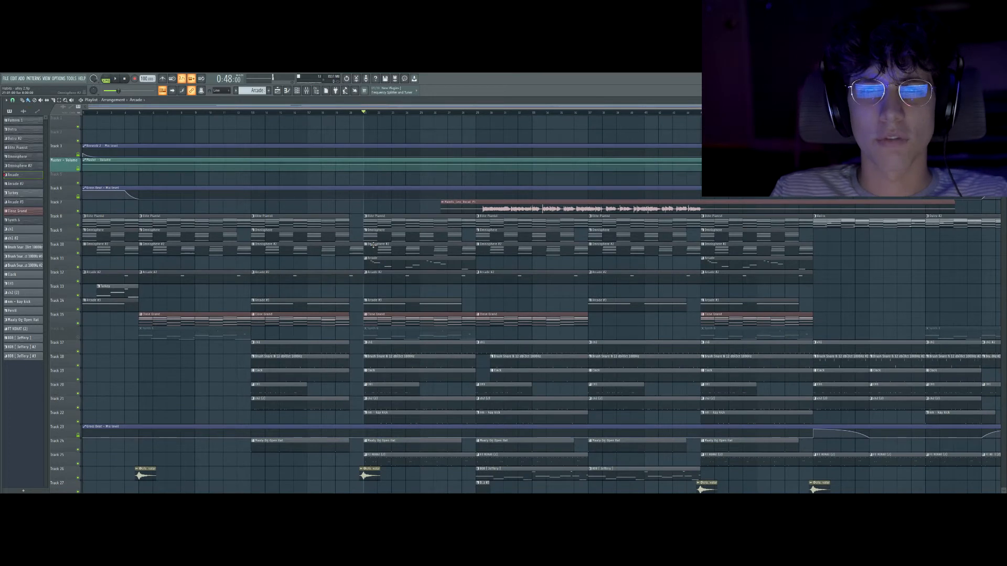
key(space)
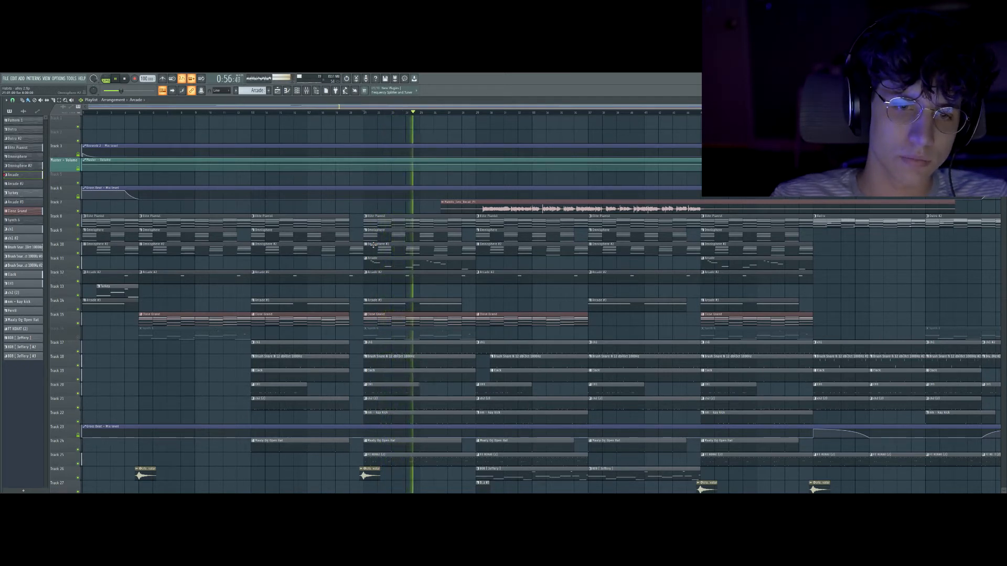
key(space)
Solo Track 16 and open the Synth 6 pattern's notes together with its instrument.
click(79, 338)
ctrl+click(78, 338)
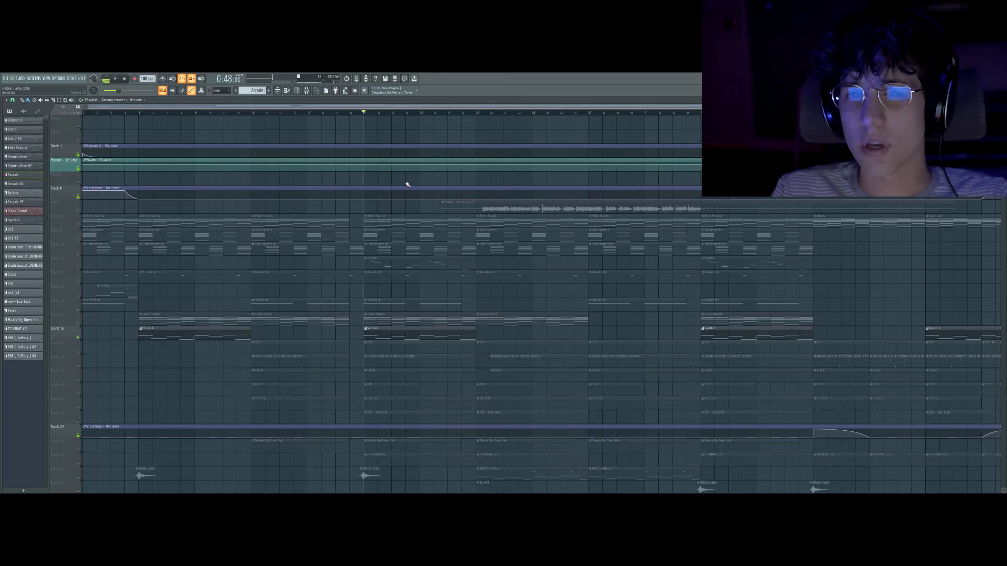
double_click(383, 335)
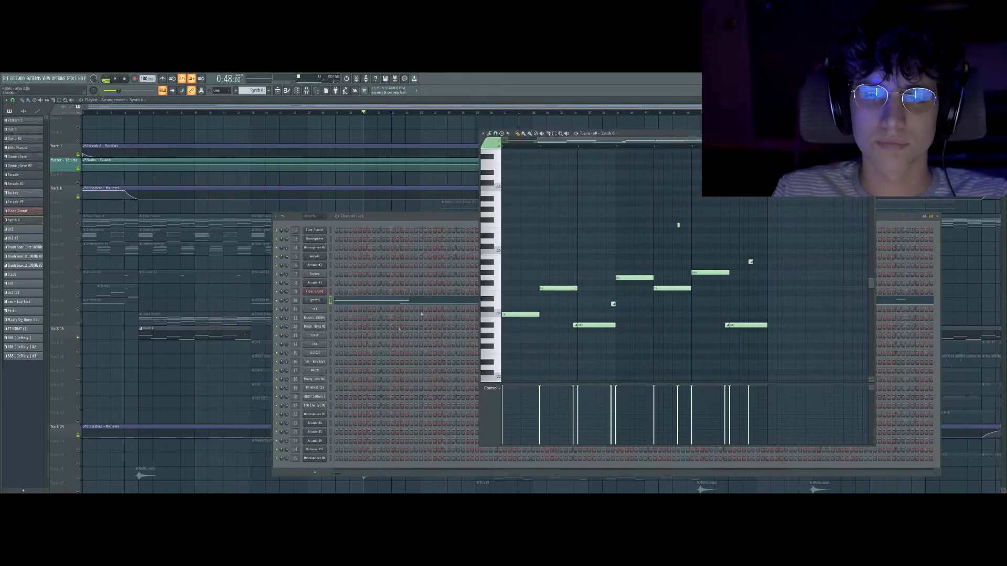
click(314, 300)
drag(256, 164, 436, 167)
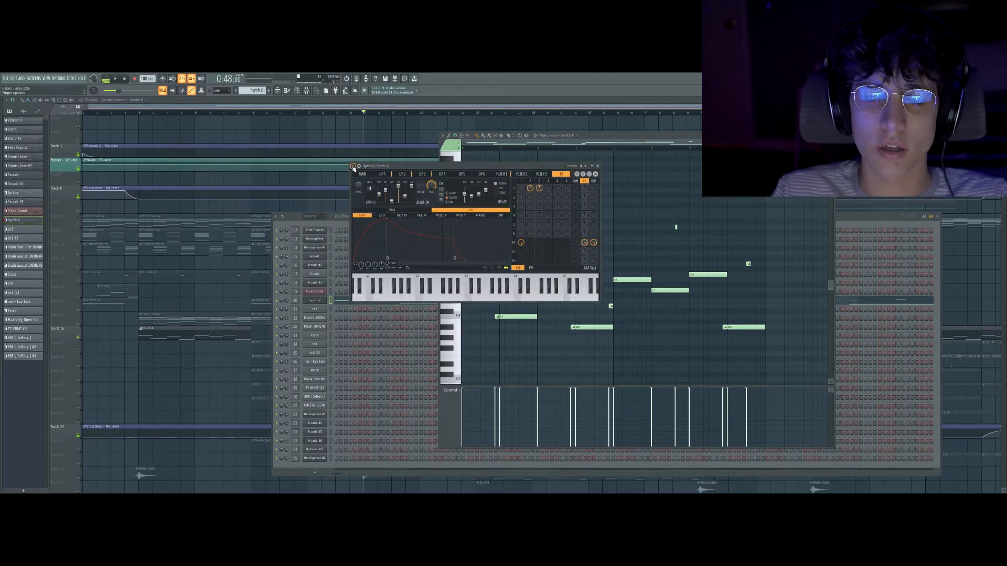
Browse the Synth 6 instrument's preset list and return to the pattern's notes.
click(353, 167)
mouse_move(362, 183)
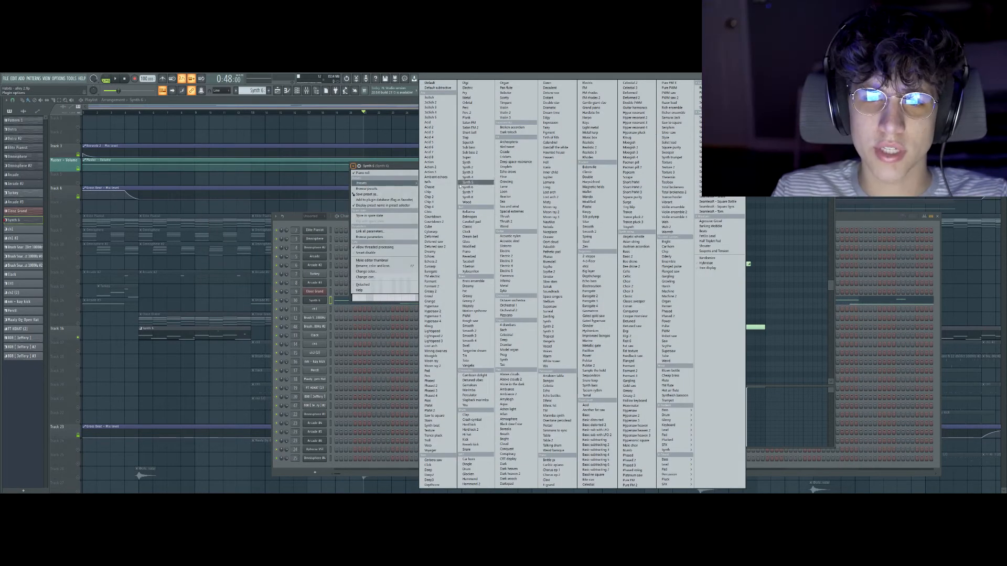
click(462, 190)
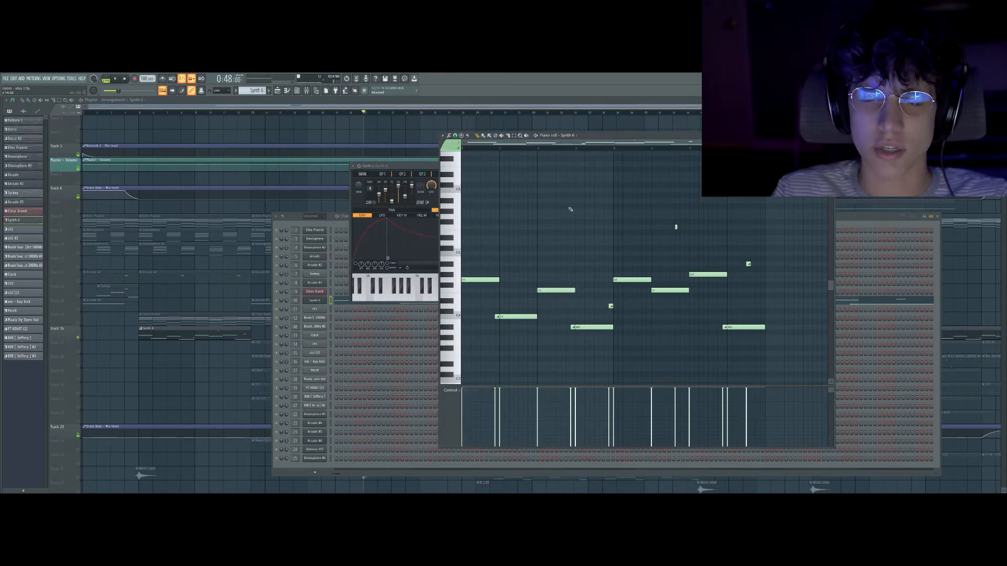
Play the Synth 6 pattern on its own in pattern mode and inspect its mixer track.
scroll(507, 257, down, 1)
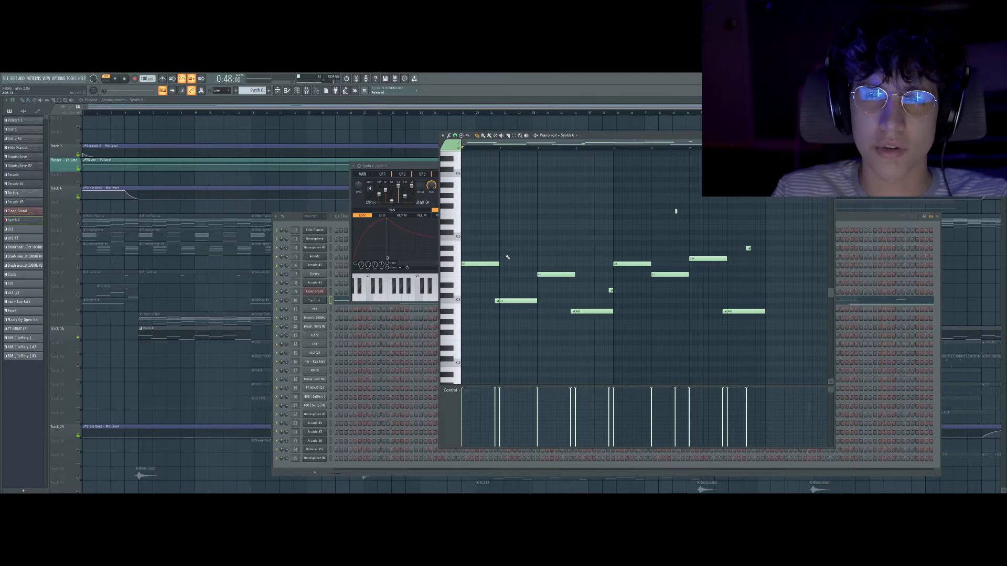
key(space)
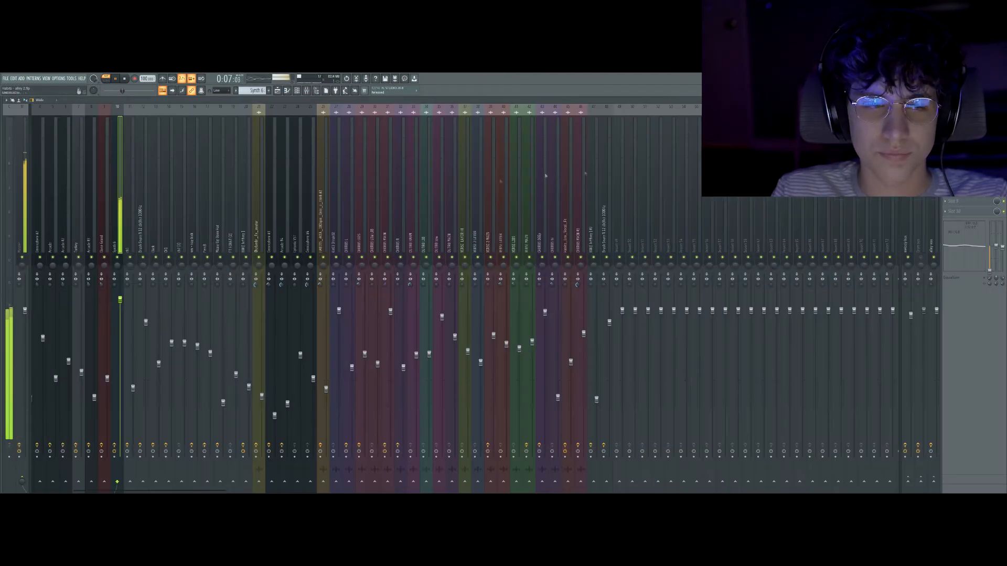
click(316, 94)
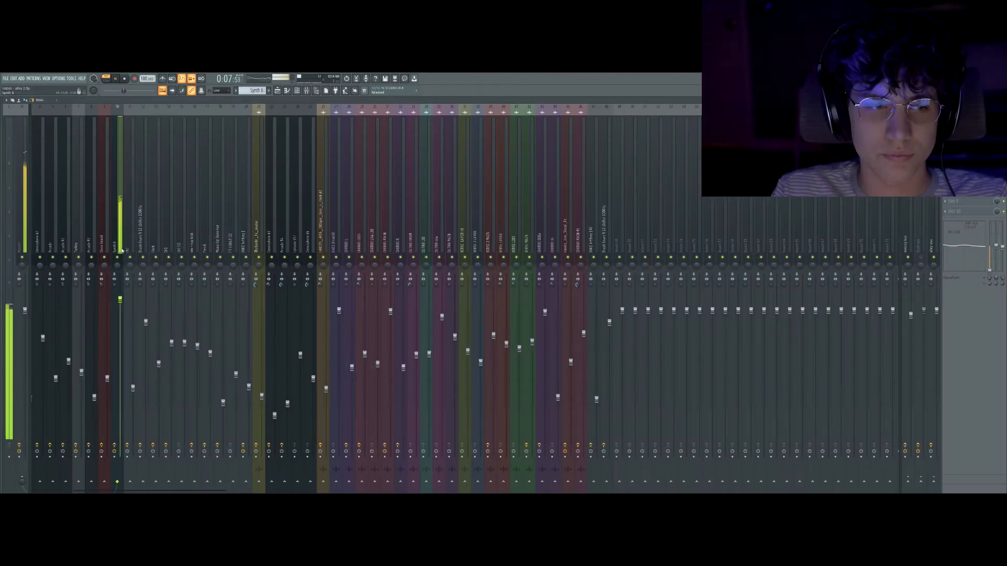
key(space)
click(966, 119)
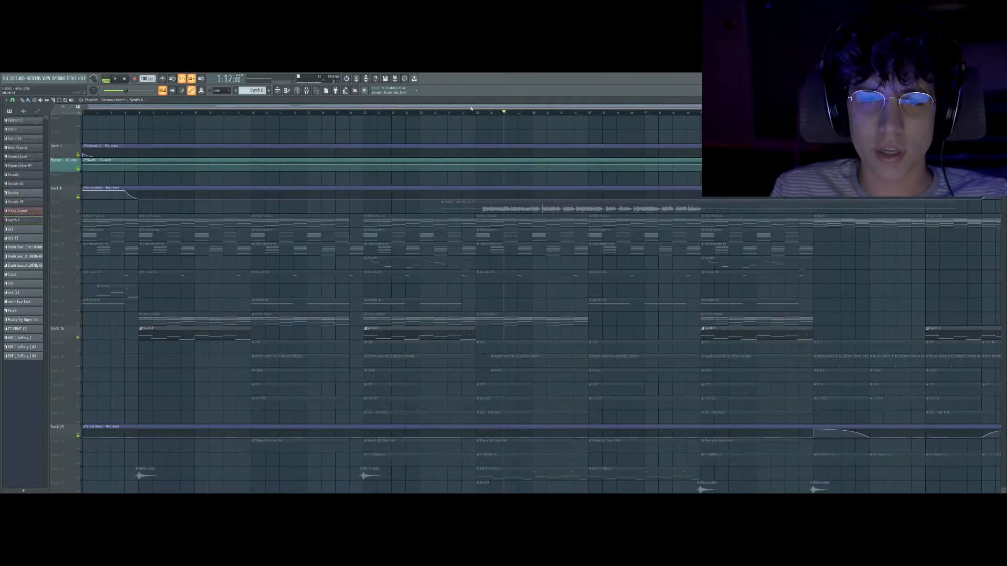
Solo Track 17 with the playlist position at 0:48 and open its pattern's notes, closing the sampler window.
click(477, 113)
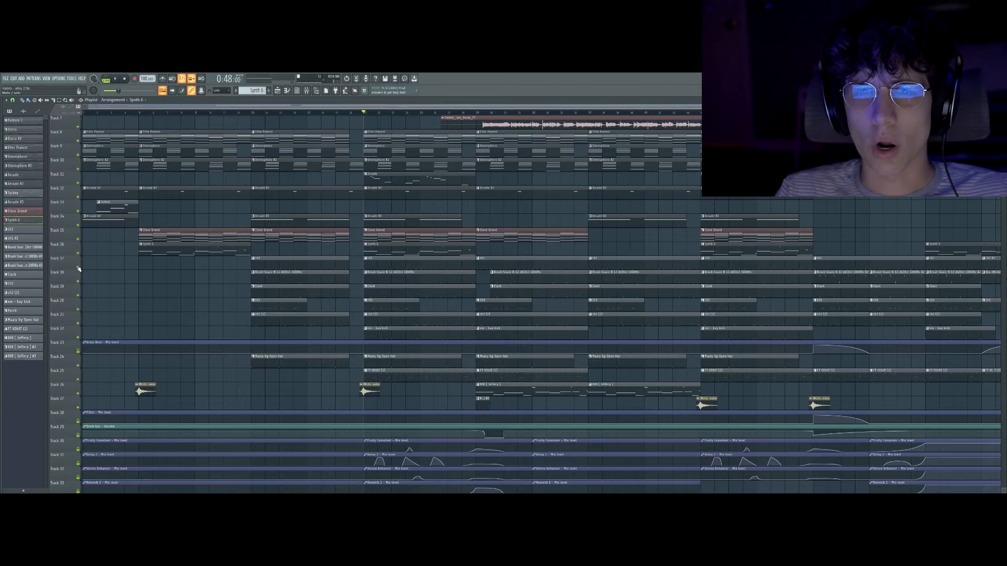
right_click(79, 269)
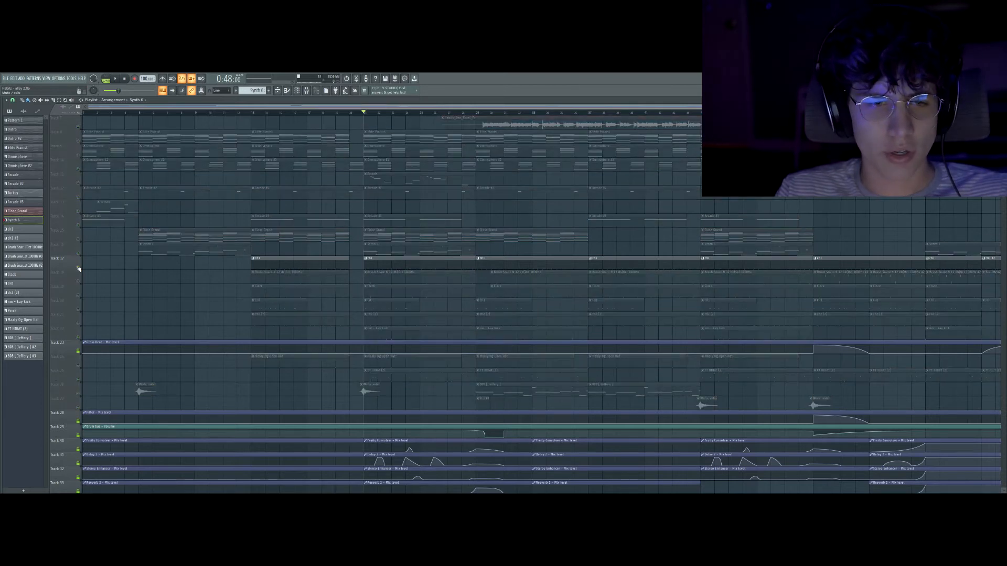
double_click(408, 247)
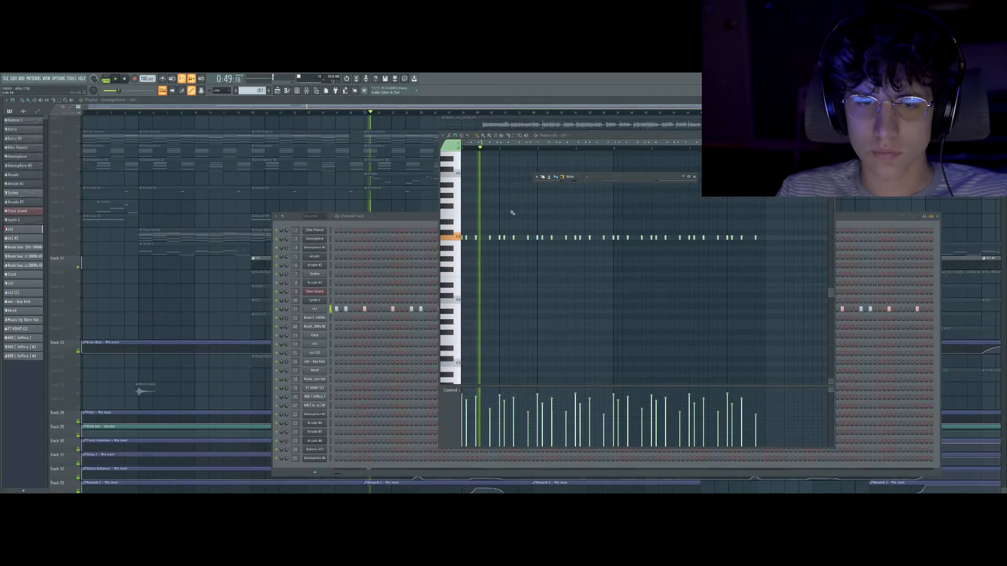
click(695, 177)
Play Track 17 from 0:48, then unmute Tracks 18 and 19 and play the three together.
key(space)
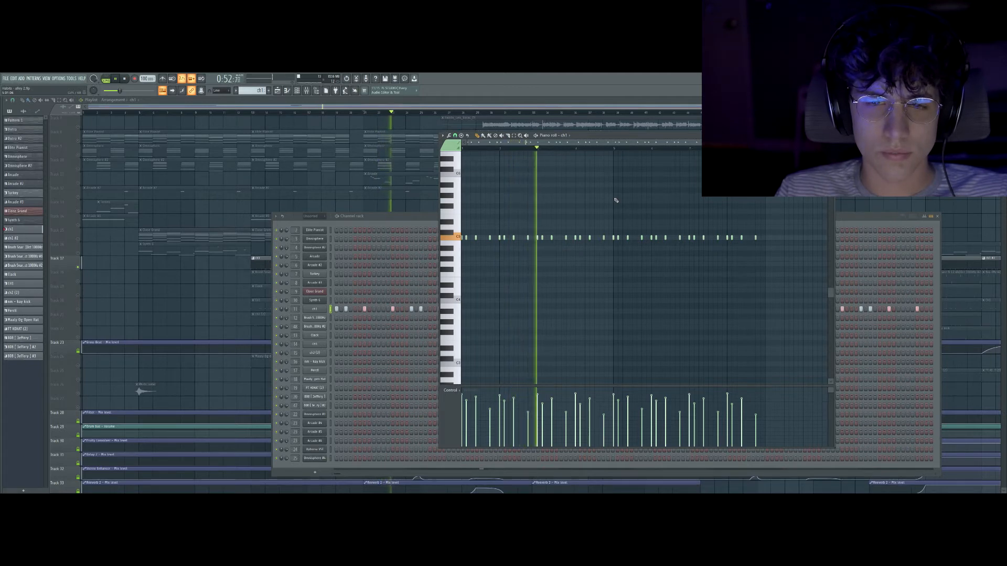
key(space)
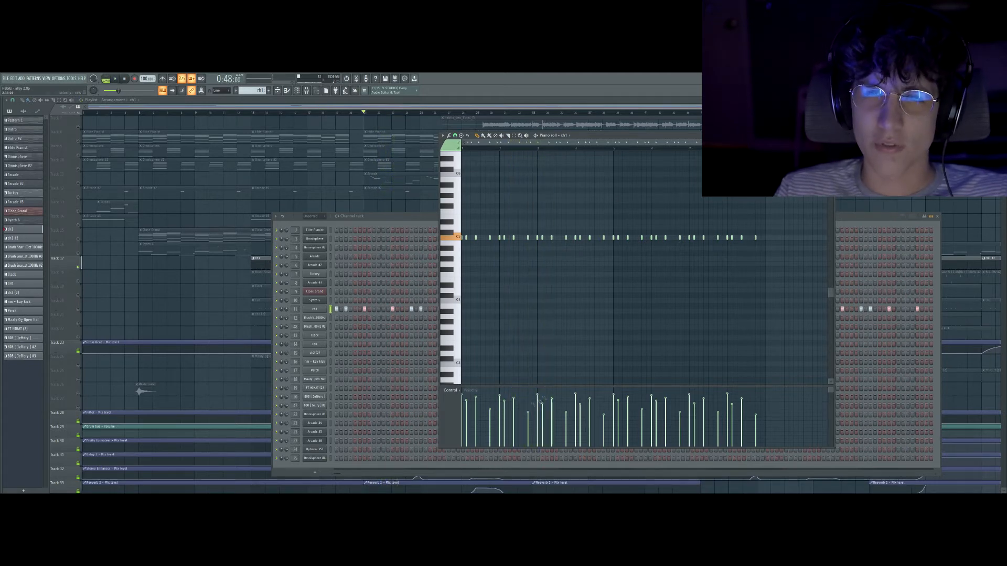
key(space)
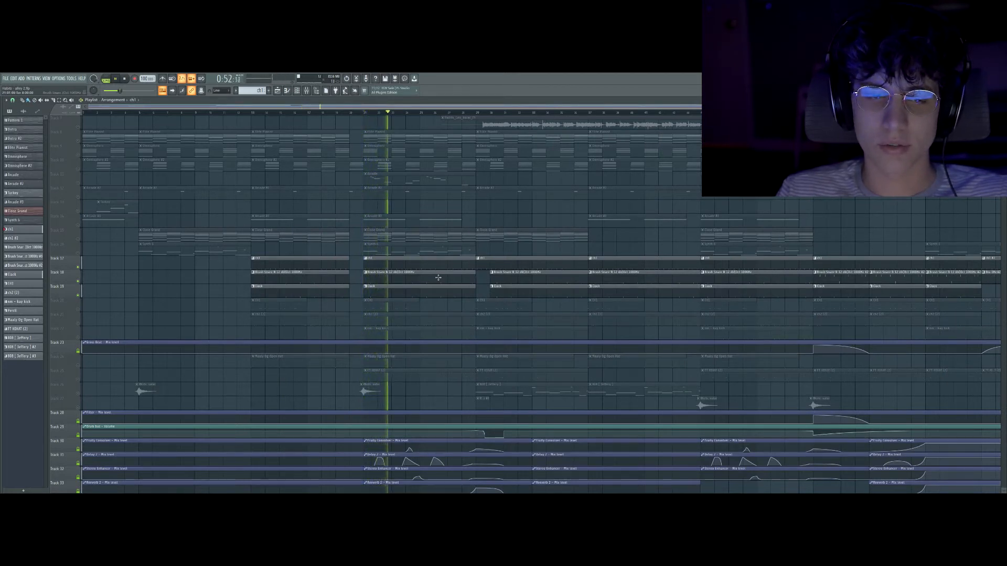
key(space)
Unmute Track 20, open its pattern's notes and play the pattern on its own in pattern mode.
click(78, 310)
double_click(399, 310)
drag(589, 143, 495, 143)
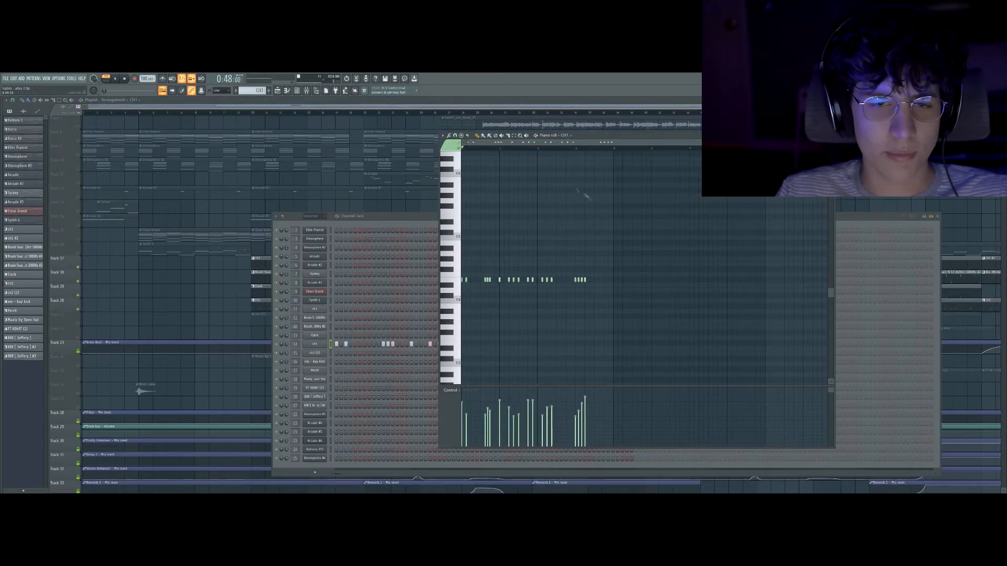
key(space)
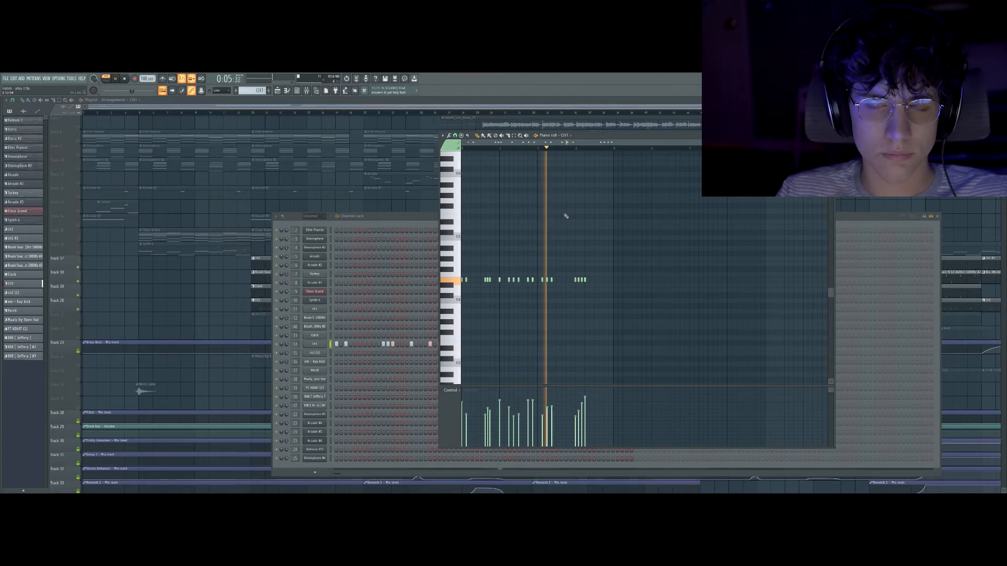
key(space)
Unmute Track 21 and play its ch2 (2) pattern from the start with the notes open.
key(F12)
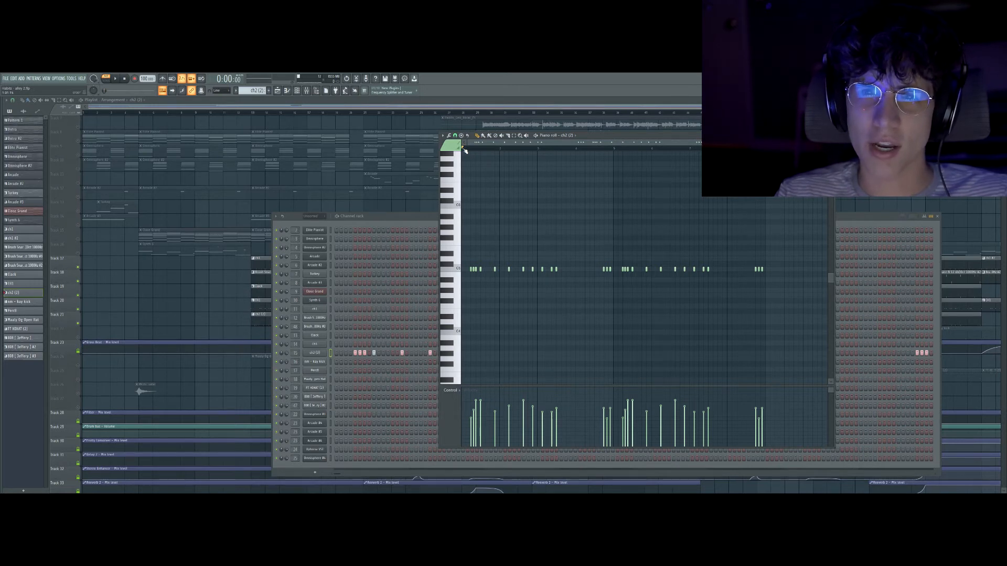
key(space)
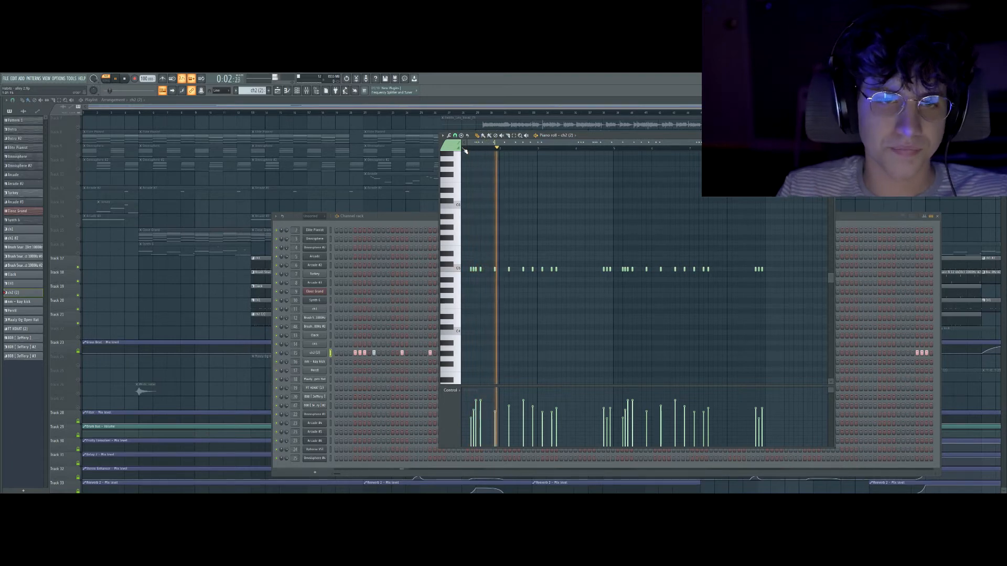
click(376, 191)
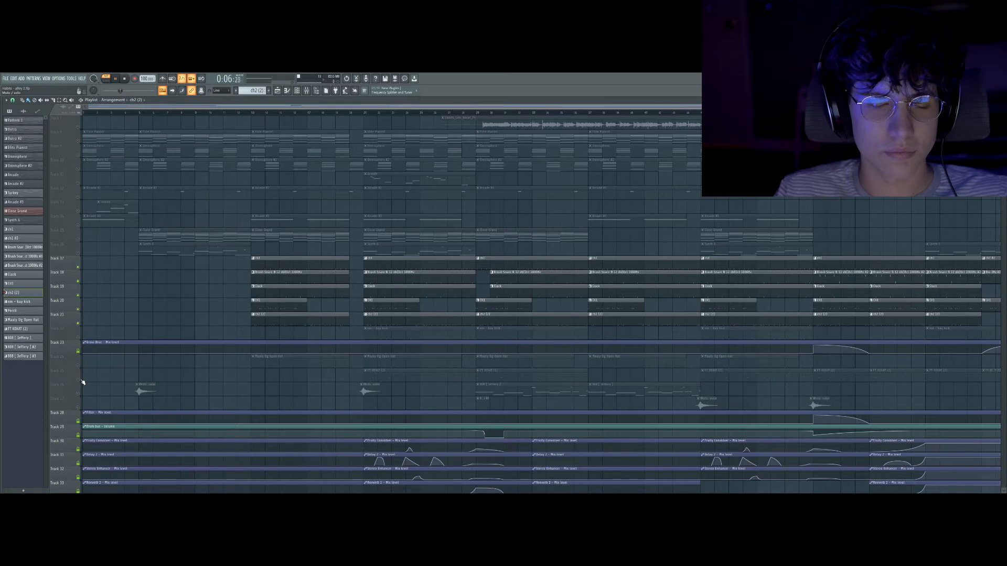
Unmute Track 25, open its hi-hat pattern's notes and play the pattern from the start.
double_click(399, 370)
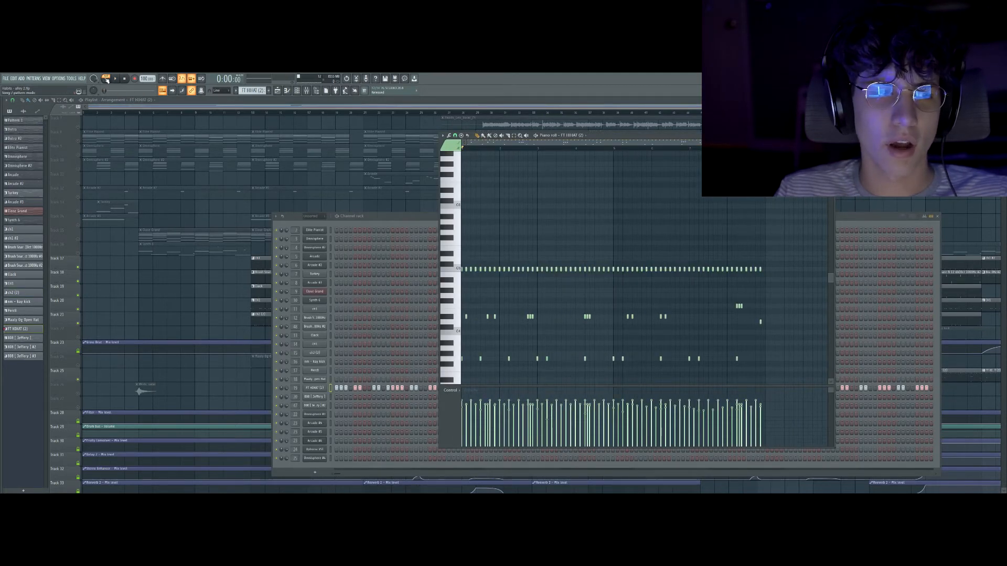
scroll(473, 310, down, 2)
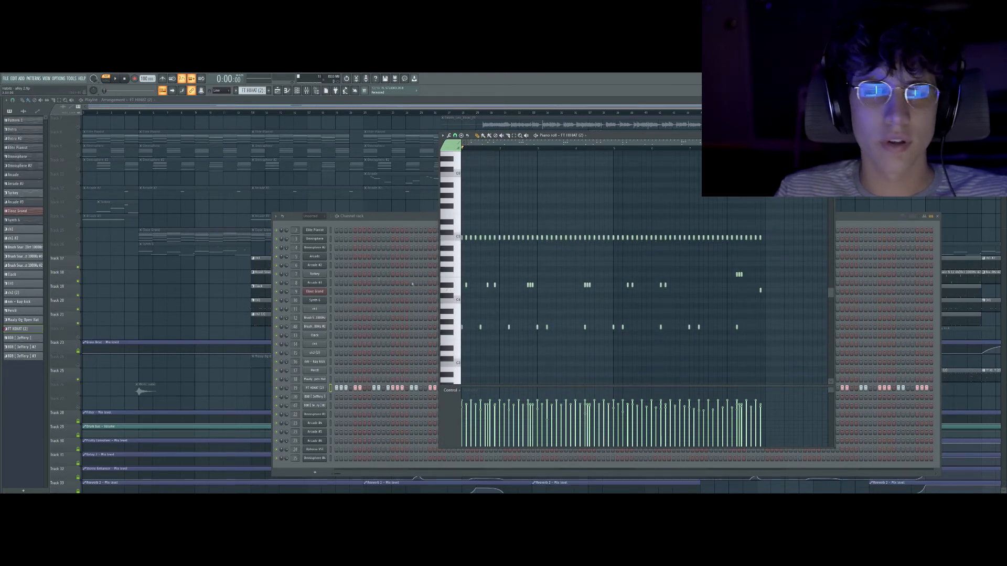
key(space)
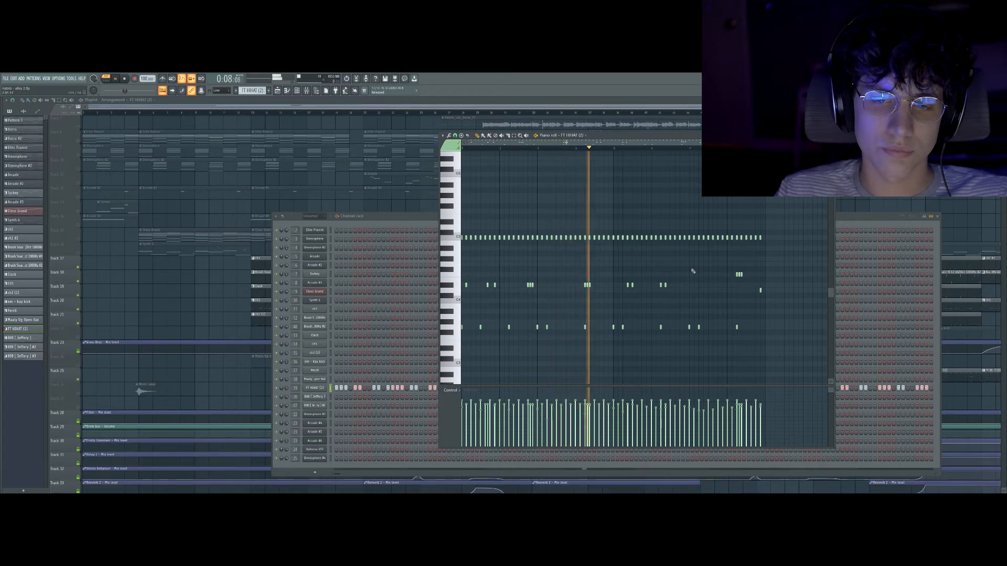
key(space)
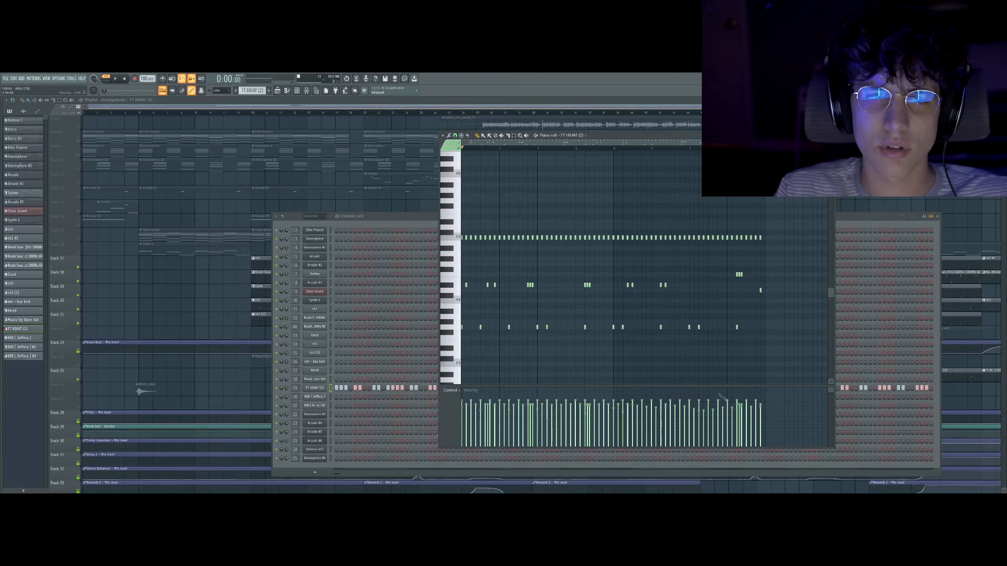
Unmute Tracks 22 and 24 with the playlist position at 0:48, and open the notes of Track 24's open hat pattern.
middle_click(357, 198)
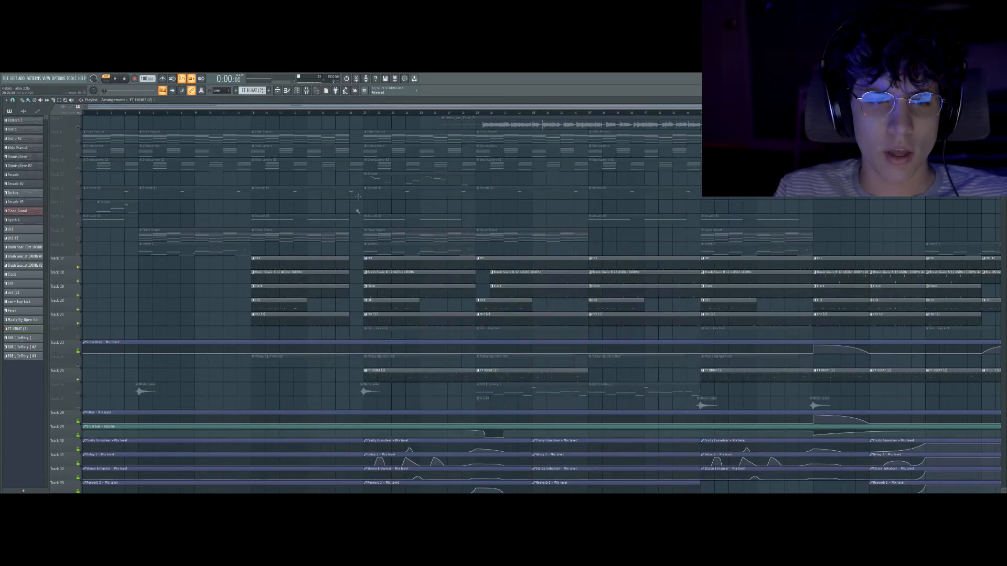
click(366, 112)
click(78, 337)
click(78, 366)
double_click(403, 363)
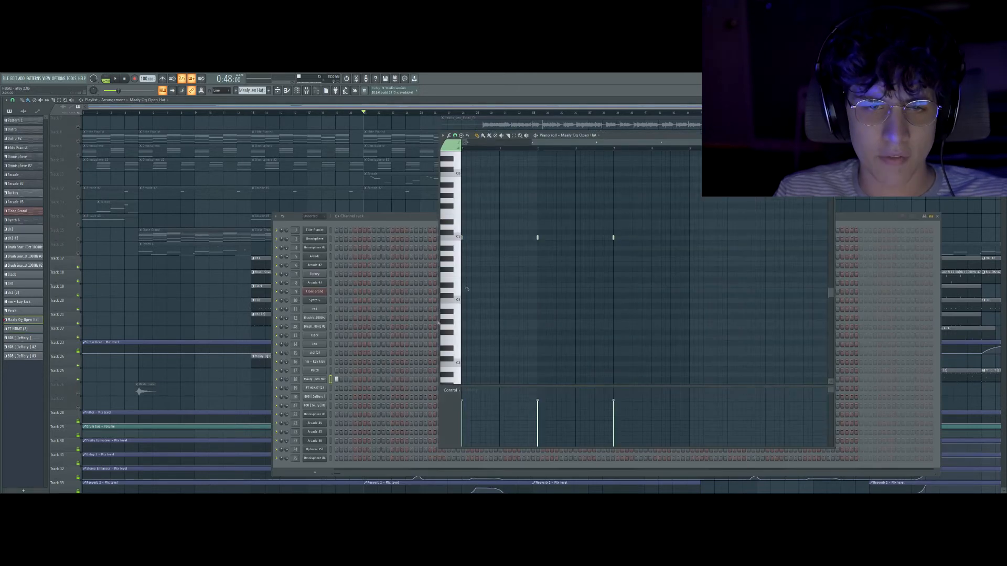
drag(584, 145, 516, 145)
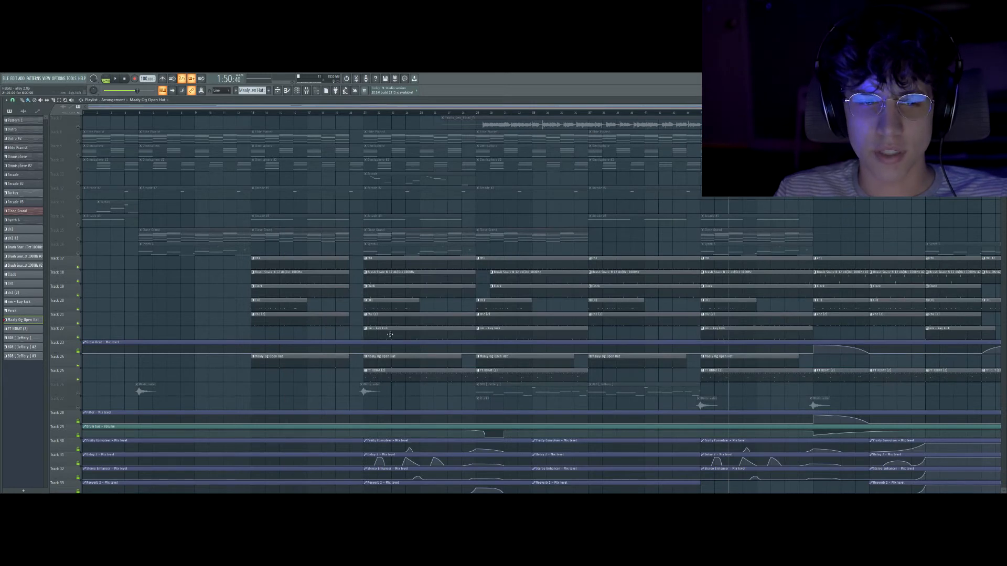
Set the playlist position to 1:07 and open the notes of Track 22's kick pattern.
click(474, 115)
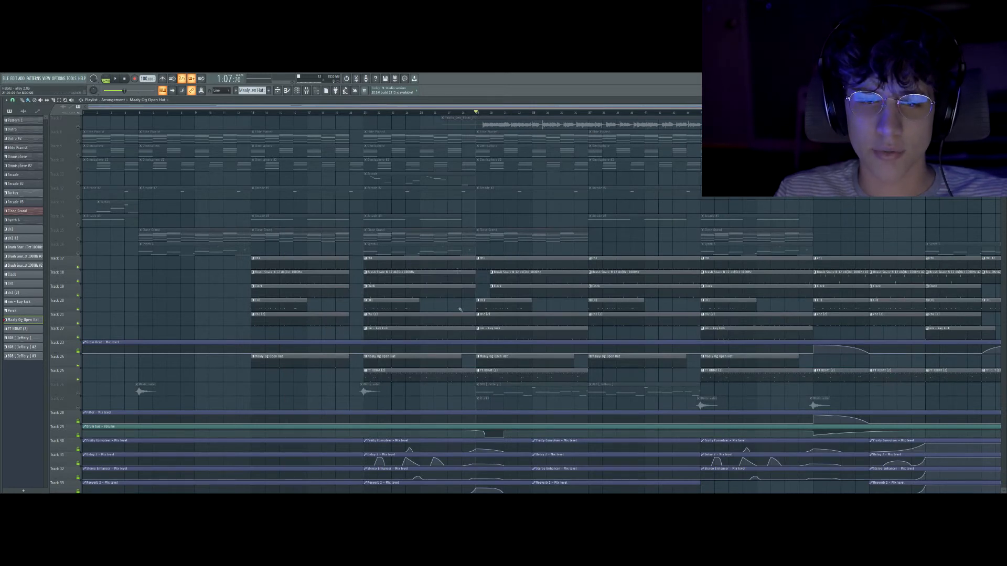
double_click(496, 336)
drag(545, 142, 507, 143)
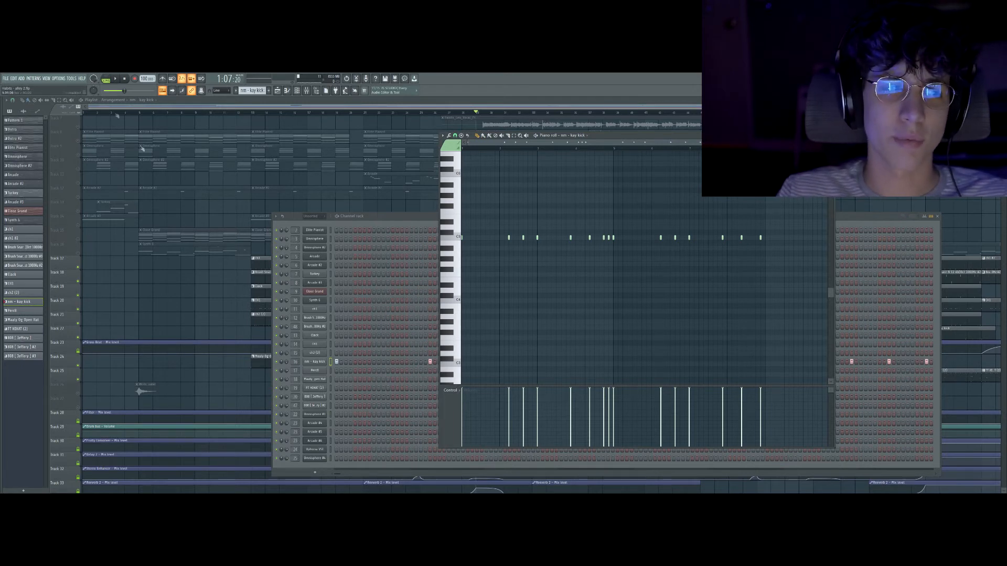
Switch to pattern mode and play the kick pattern on its own from the start.
click(104, 79)
click(115, 79)
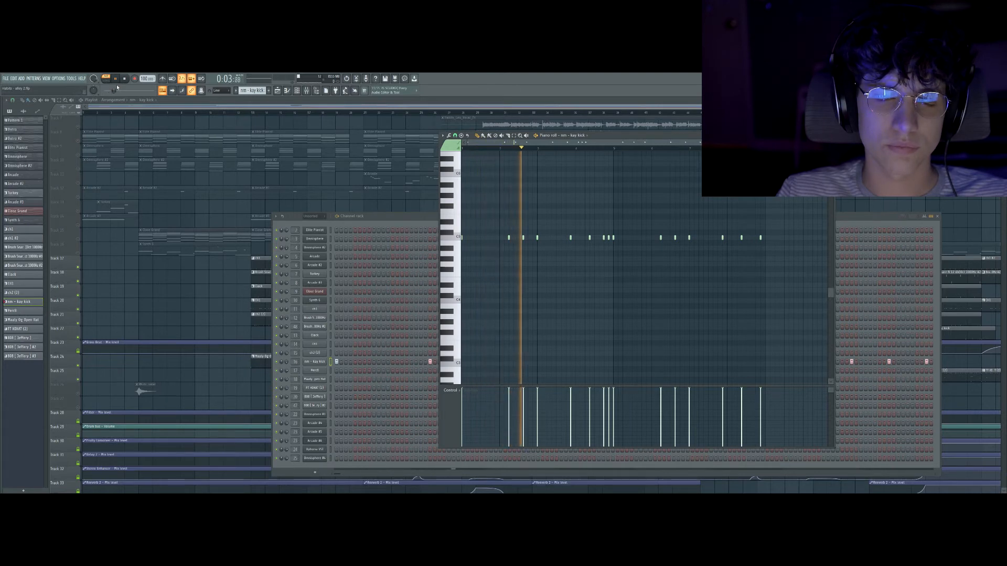
key(space)
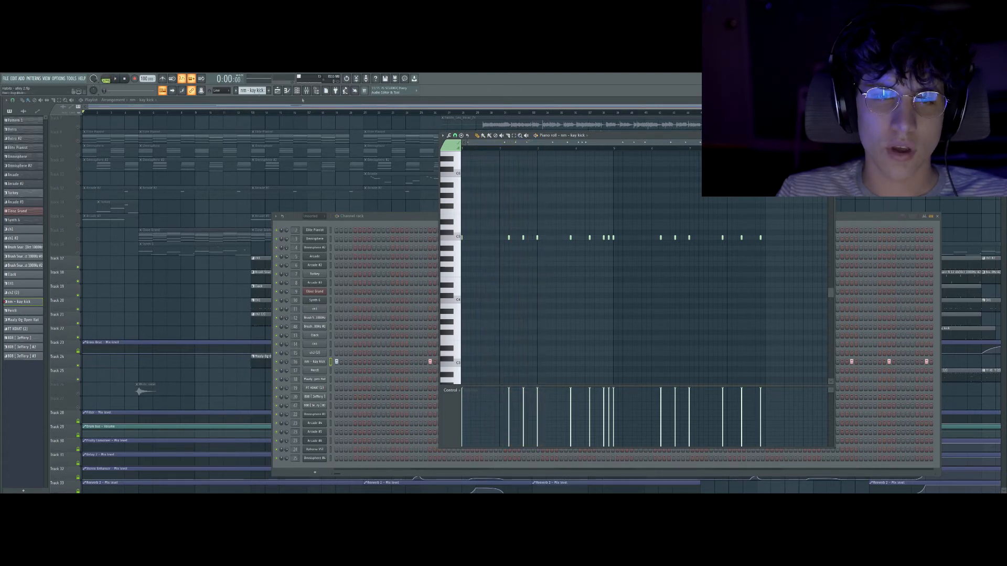
Close the kick pattern's notes, unmute Track 16 and play the arrangement from 0:48.
click(440, 115)
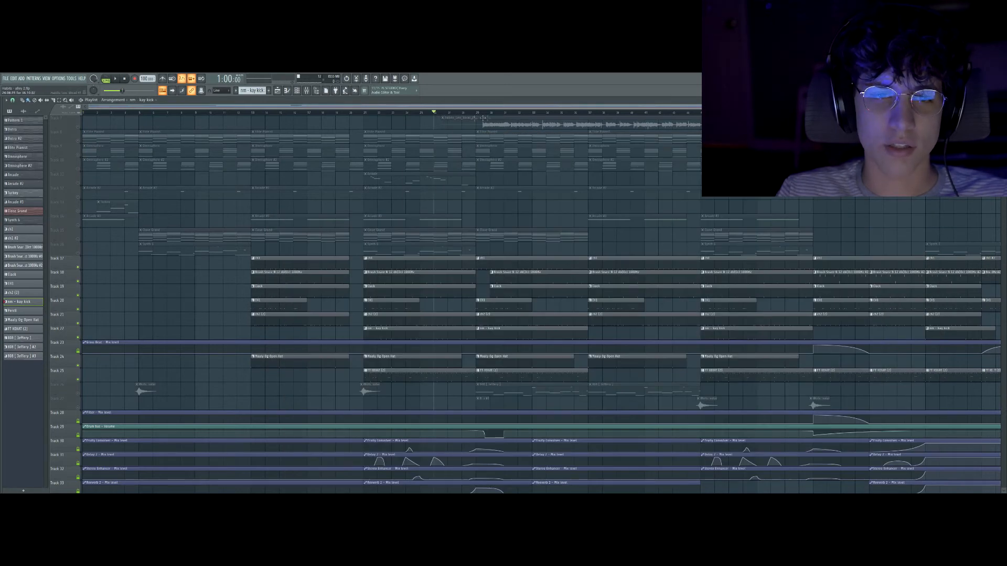
click(365, 114)
click(81, 256)
key(space)
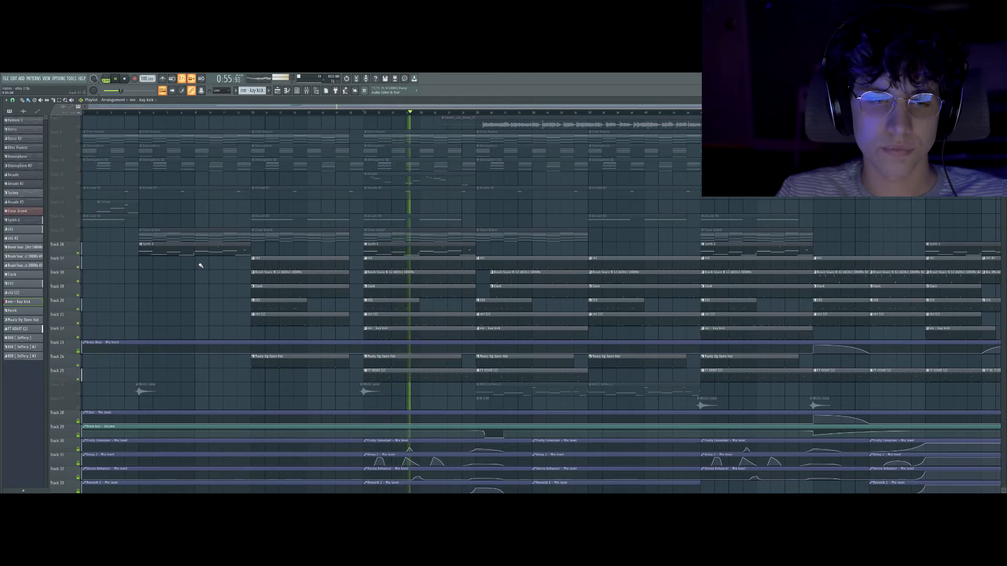
key(space)
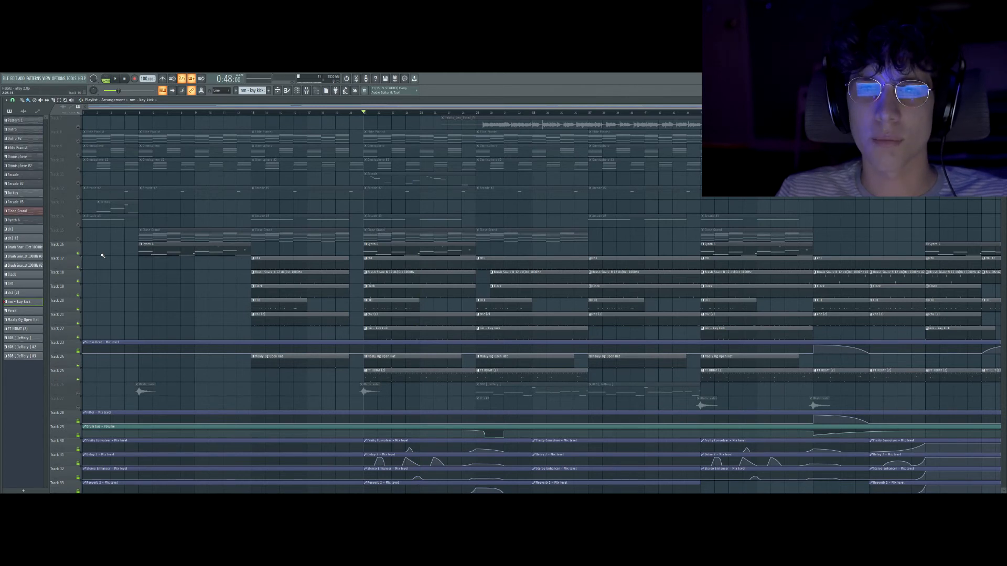
Unmute melodic Tracks 8 to 15 plus Tracks 26 and 27, and play the arrangement.
click(78, 141)
click(78, 154)
click(77, 169)
click(78, 183)
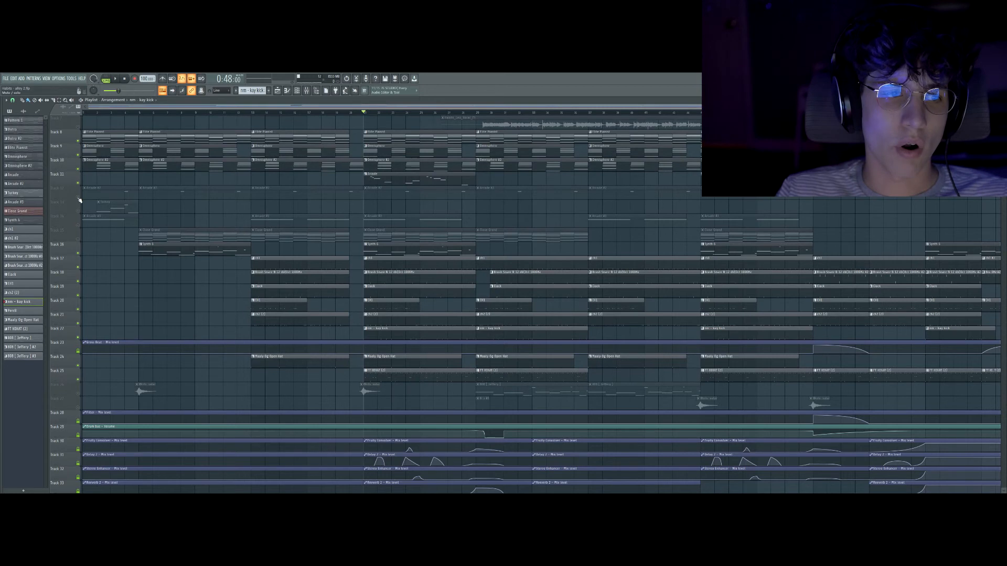
click(78, 197)
click(79, 211)
click(78, 226)
click(78, 240)
click(78, 394)
key(space)
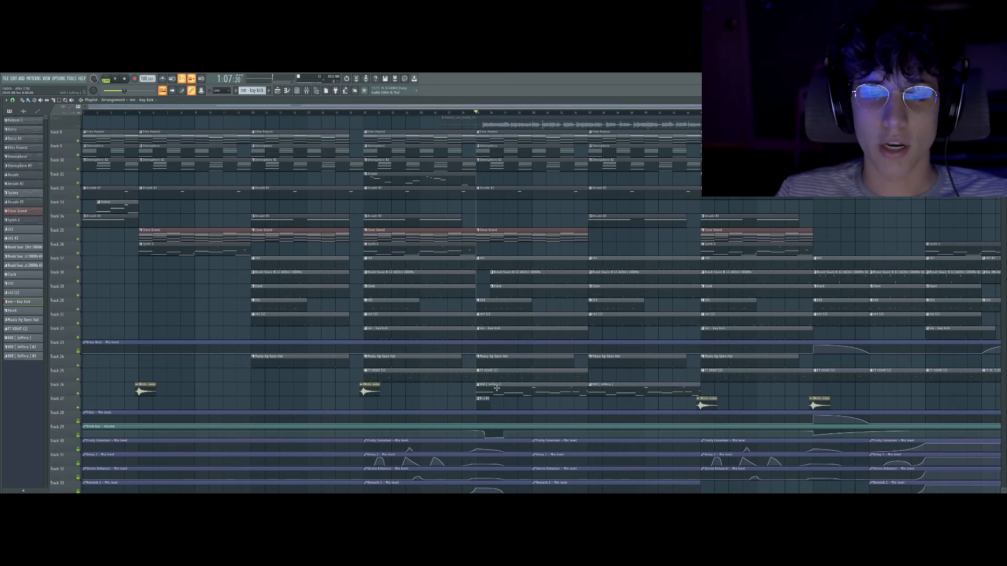
Open the notes of Track 26's 808 pattern and play the pattern on its own from the start.
double_click(496, 388)
drag(550, 142, 518, 143)
scroll(544, 196, up, 3)
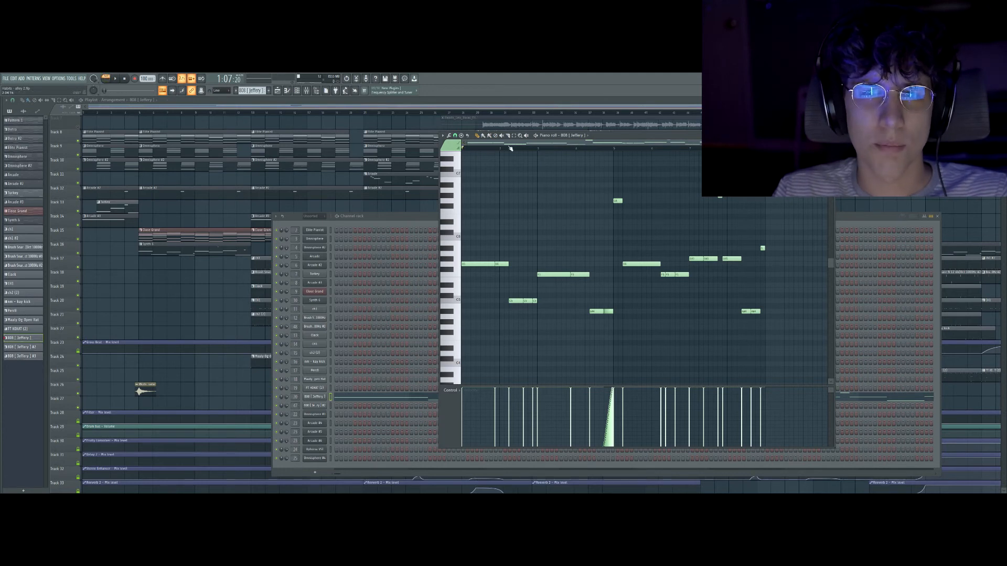
key(space)
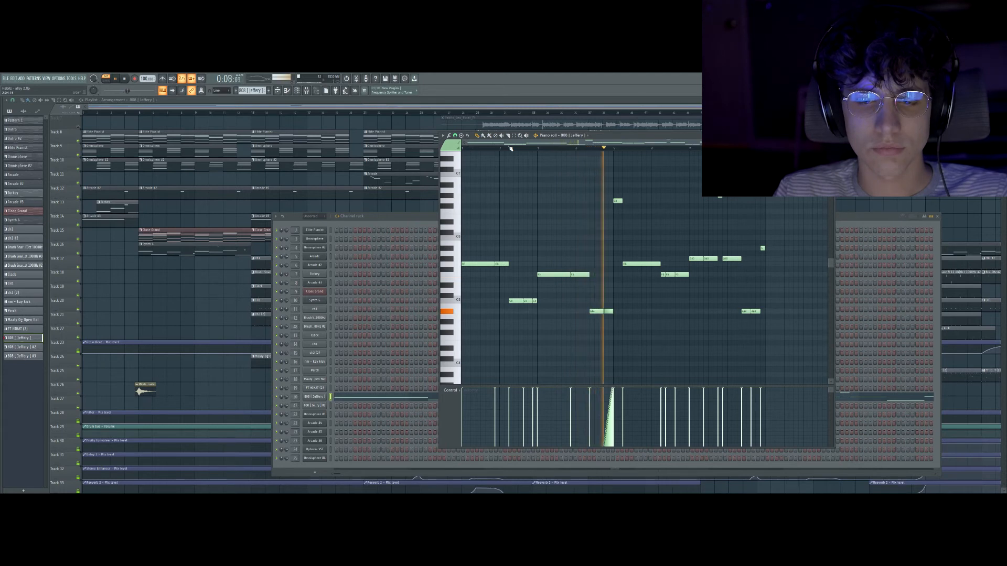
key(space)
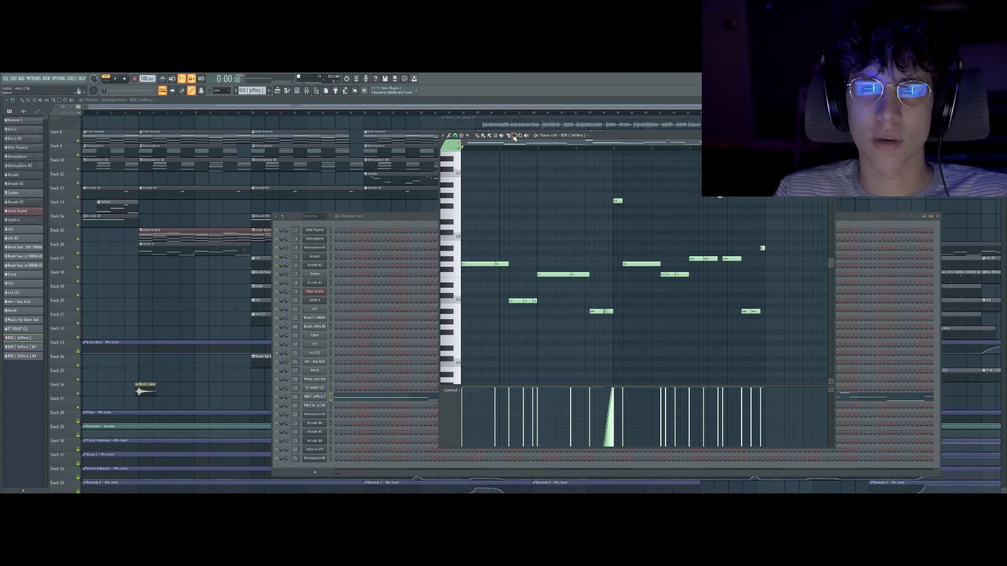
Select the short high 808 note and try chopping it with the Chopper at different time multipliers.
drag(632, 185, 597, 228)
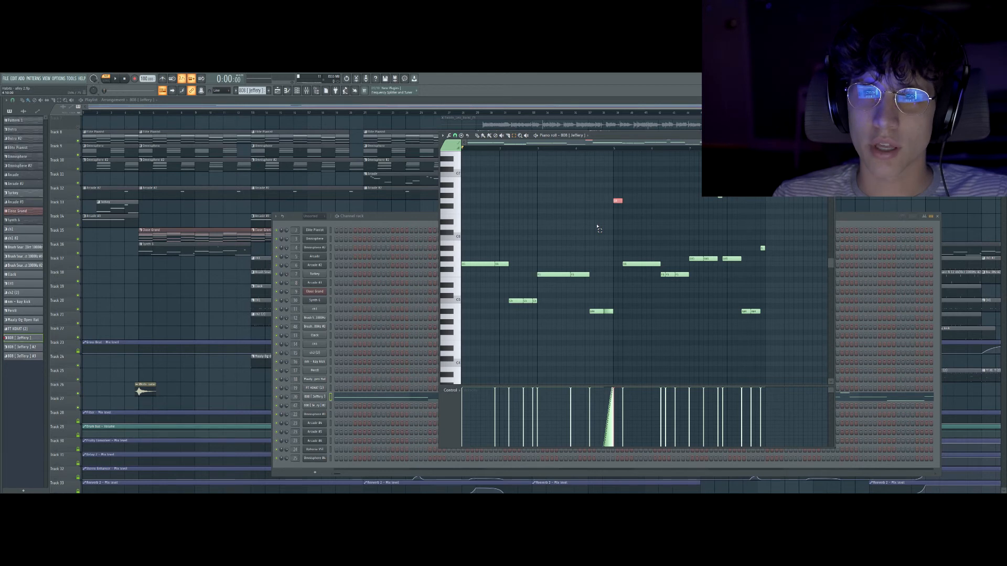
key(alt+u)
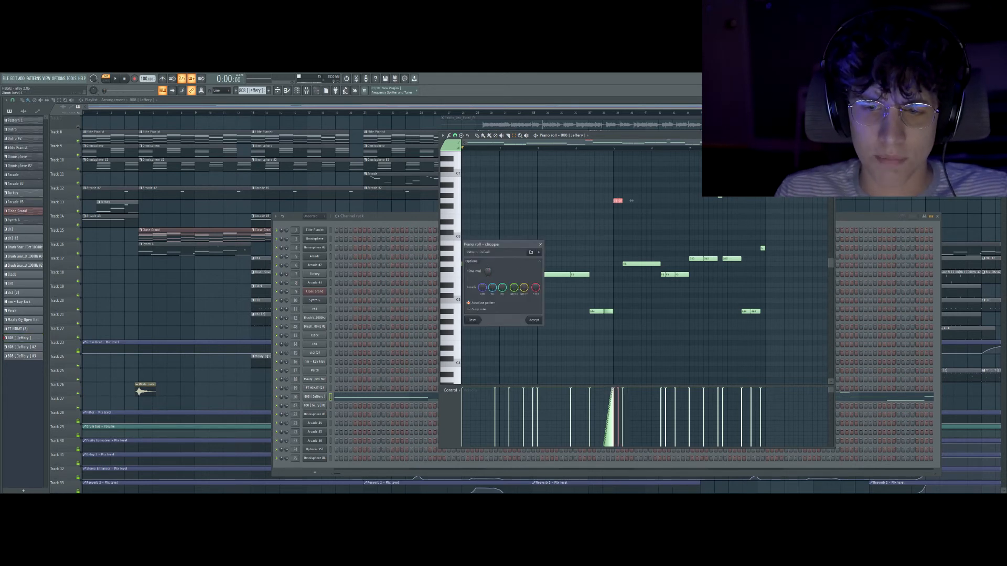
drag(488, 271, 488, 289)
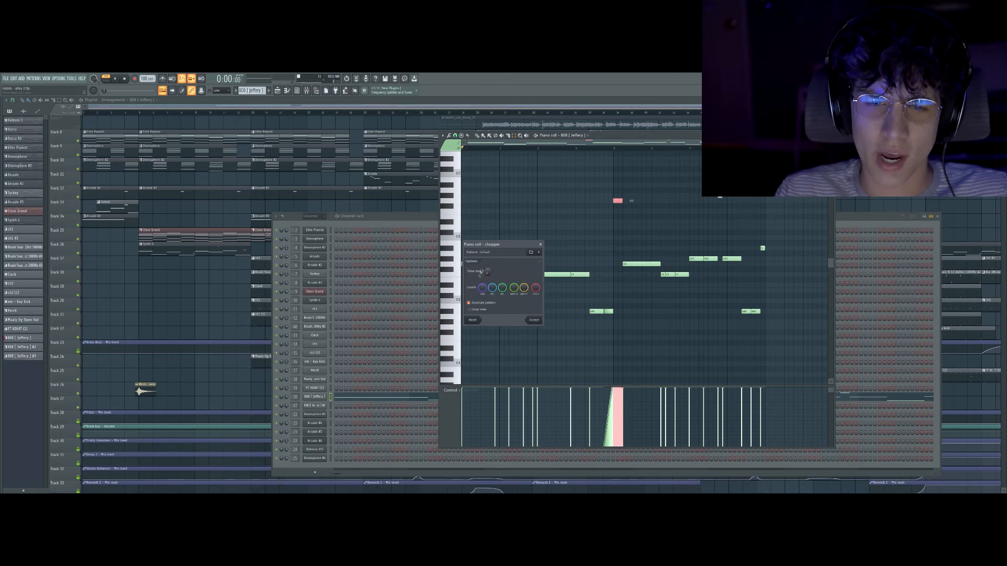
click(541, 245)
Select the short low 808 note with the velocity ramp and try reshaping its level with the LFO tool's end value and range.
drag(629, 294, 608, 323)
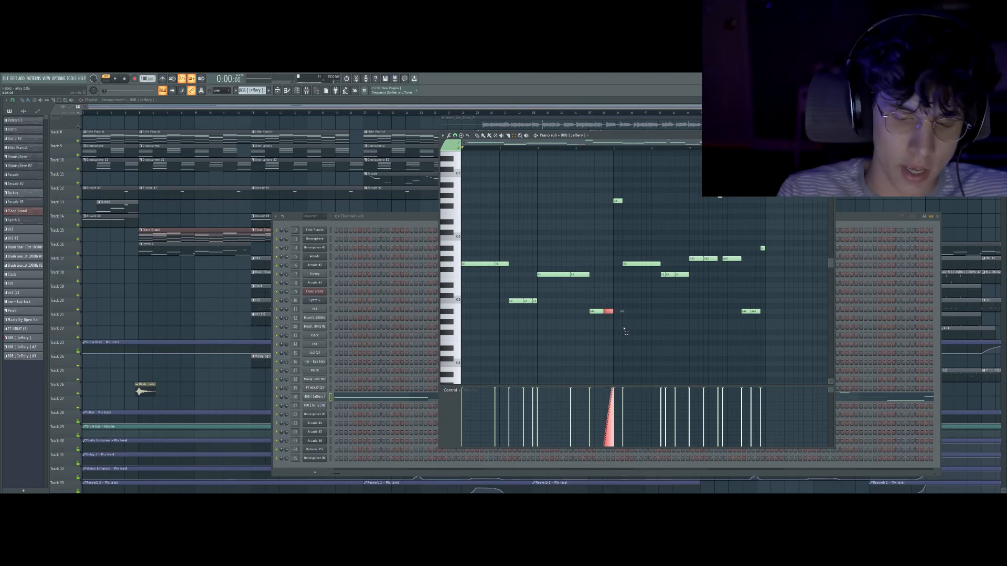
key(alt+o)
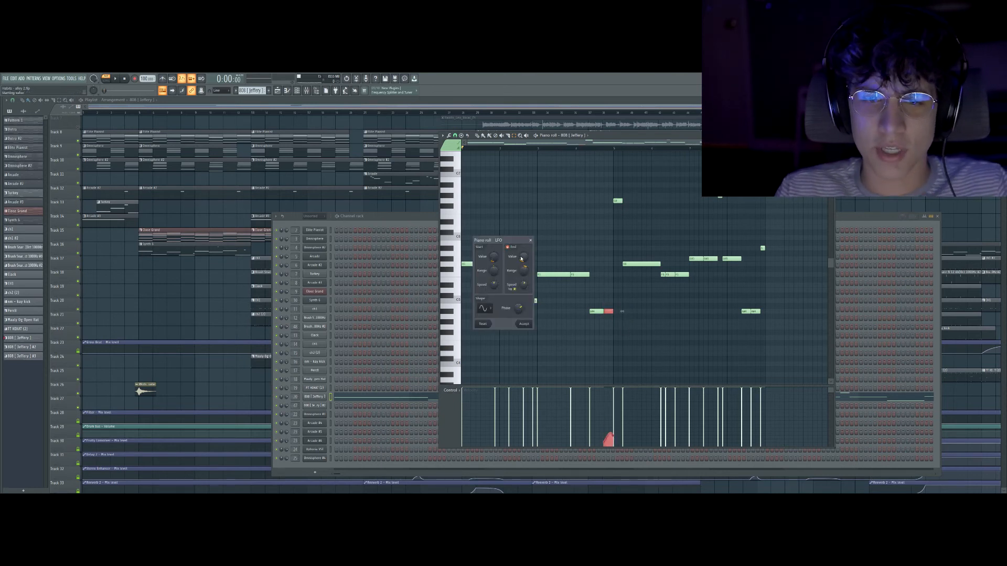
drag(523, 256, 524, 246)
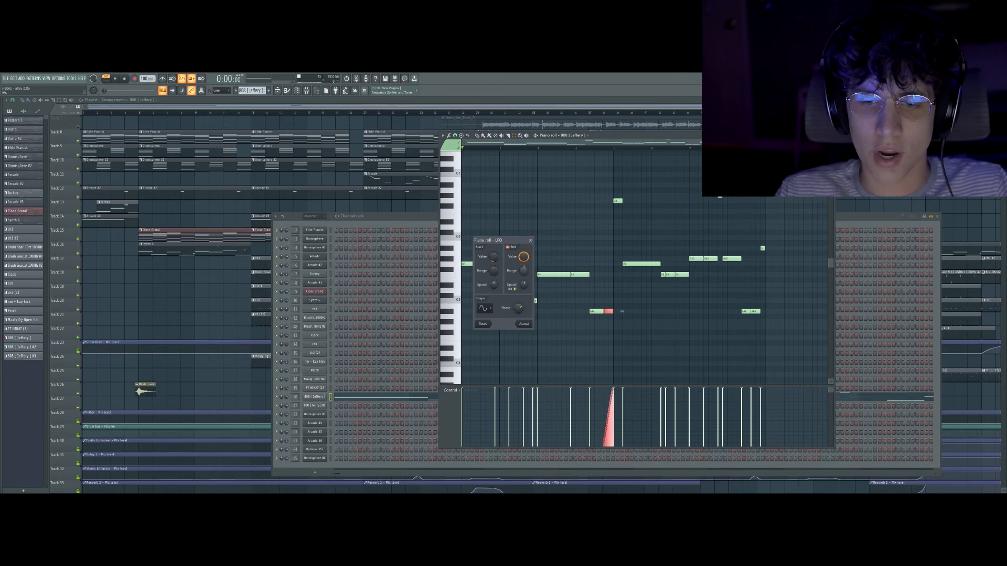
drag(523, 271, 523, 267)
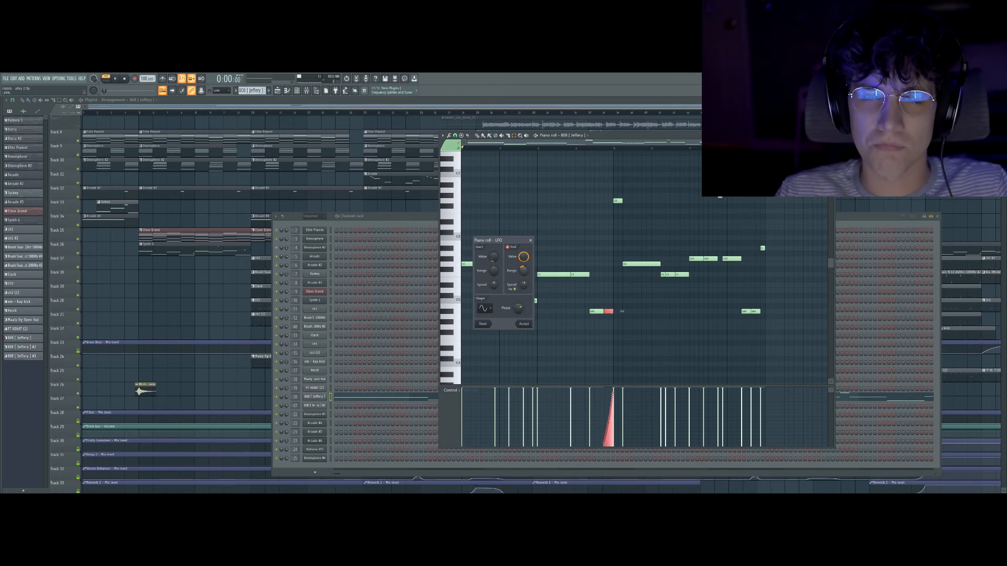
click(530, 240)
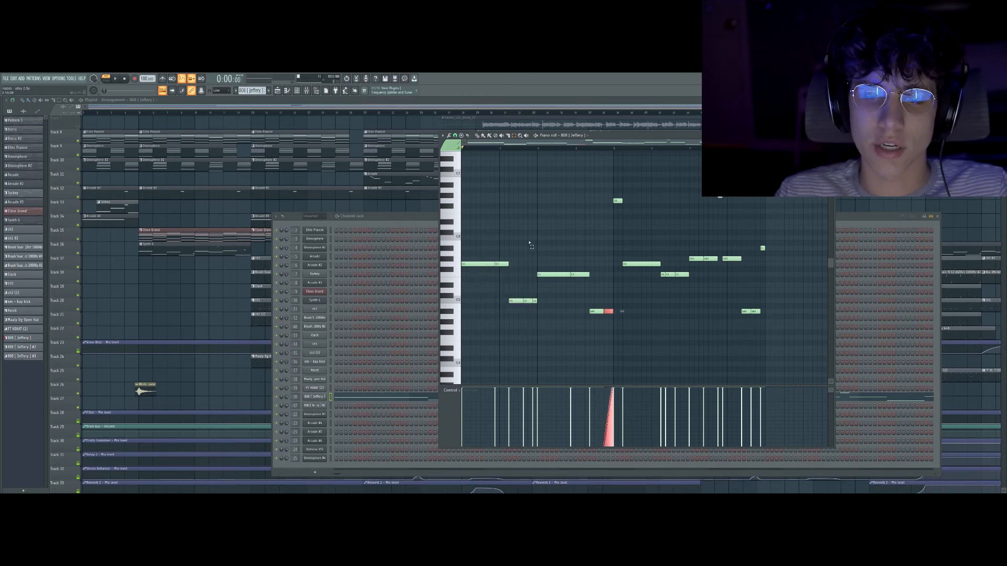
Return to the arrangement, unmute the audio clip on Track 7 and play from 1:07.
click(324, 112)
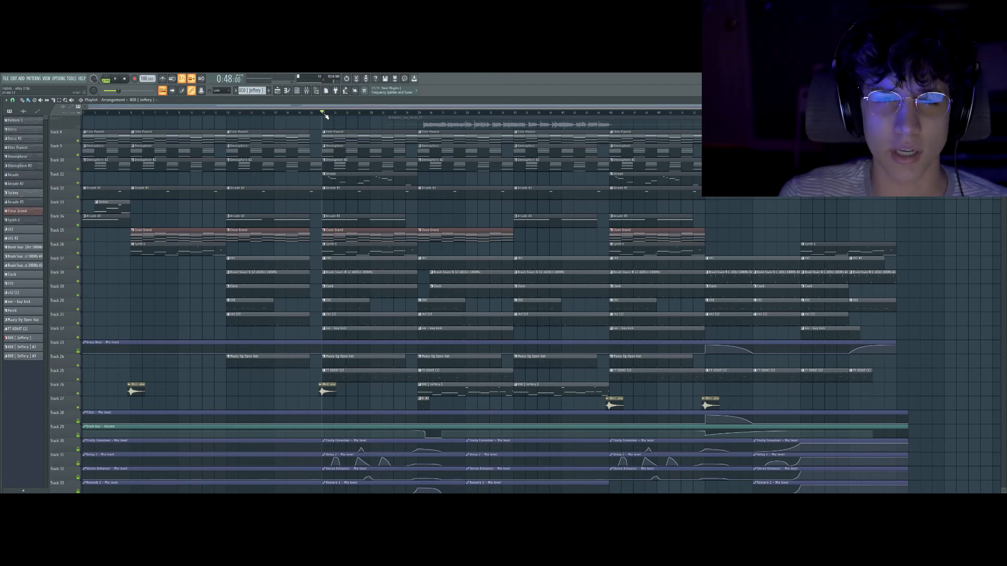
click(418, 112)
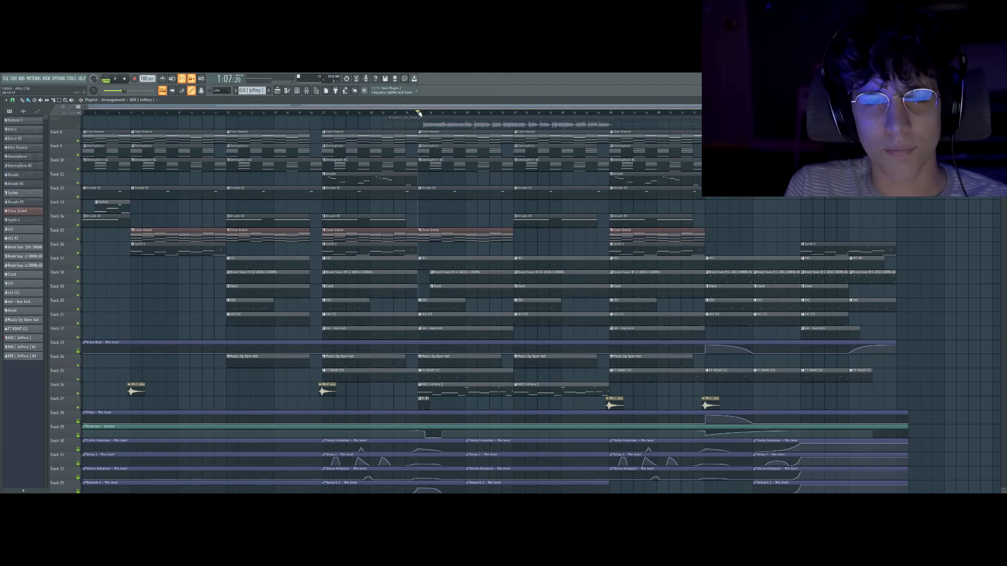
click(78, 127)
key(space)
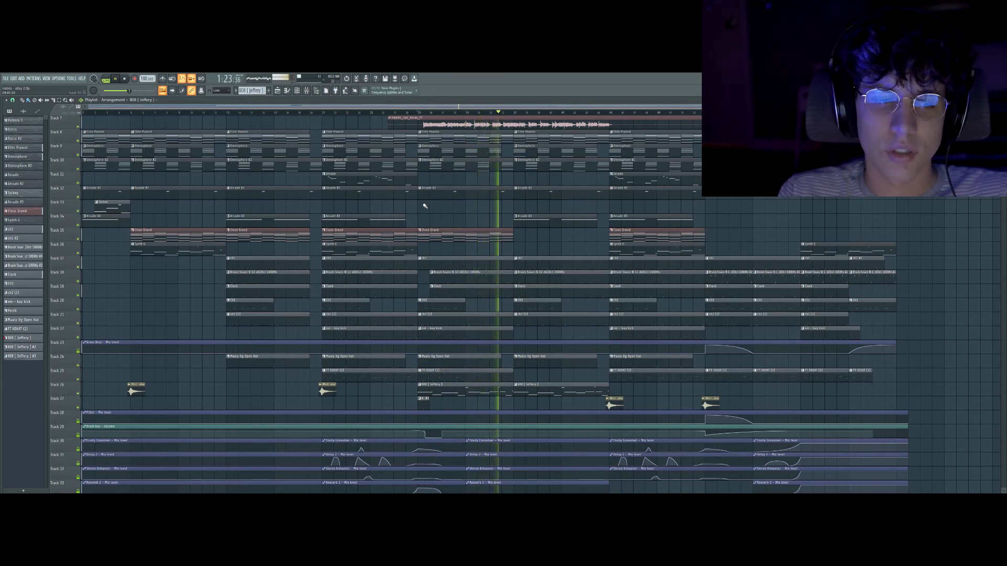
key(space)
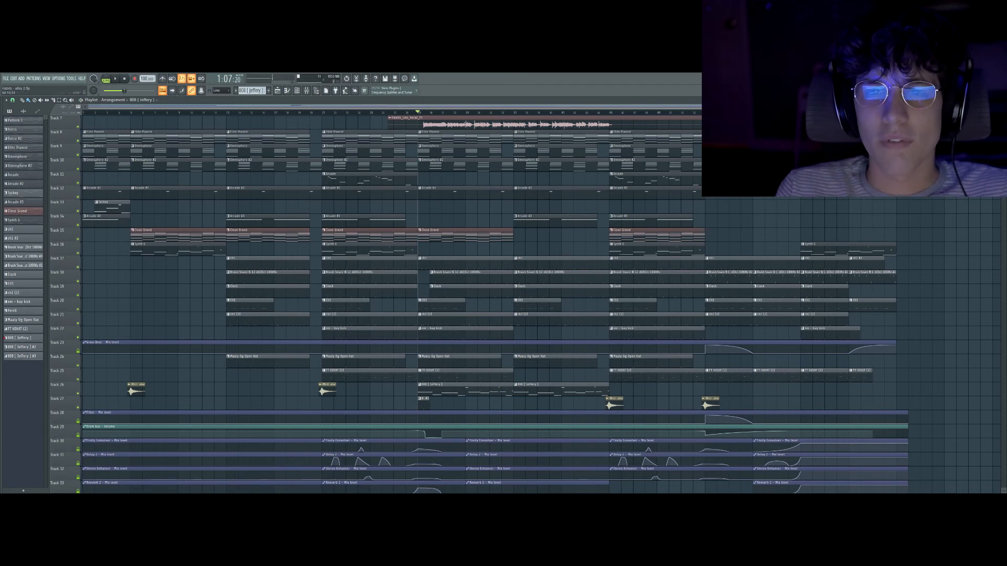
Set the playlist position to 2:04, solo the audio clip on Track 58 and play it.
click(695, 113)
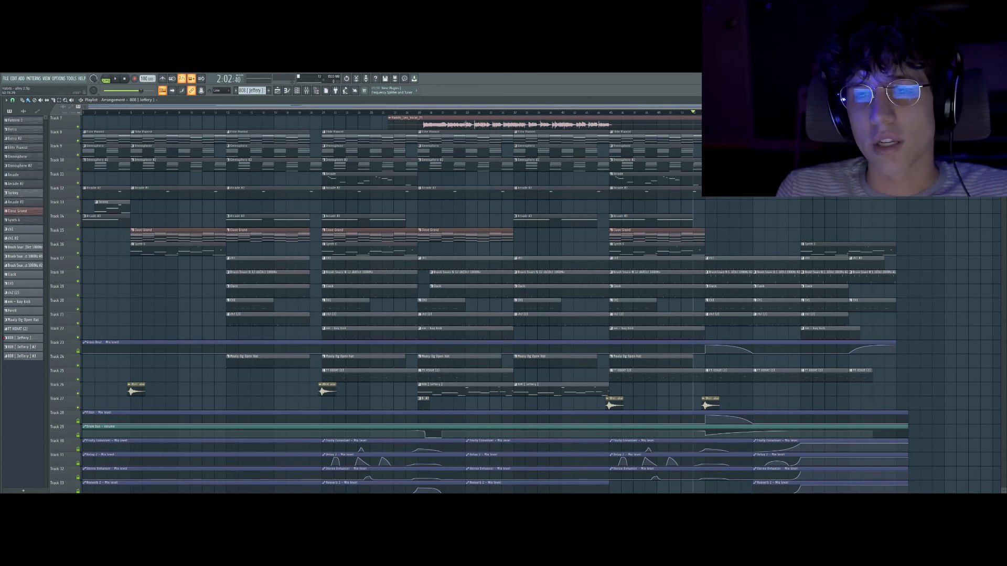
click(706, 112)
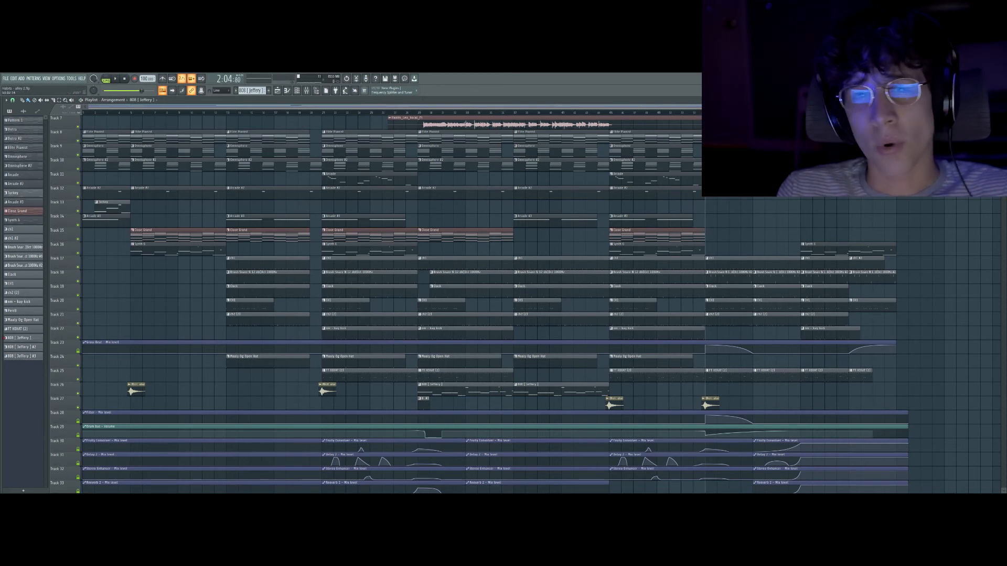
scroll(264, 256, down, 10)
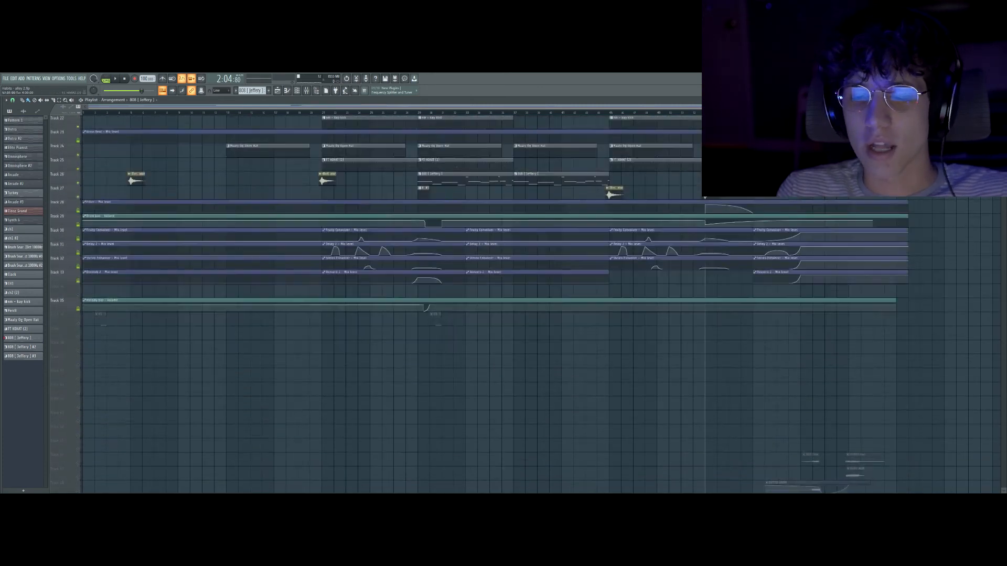
click(81, 241)
right_click(78, 365)
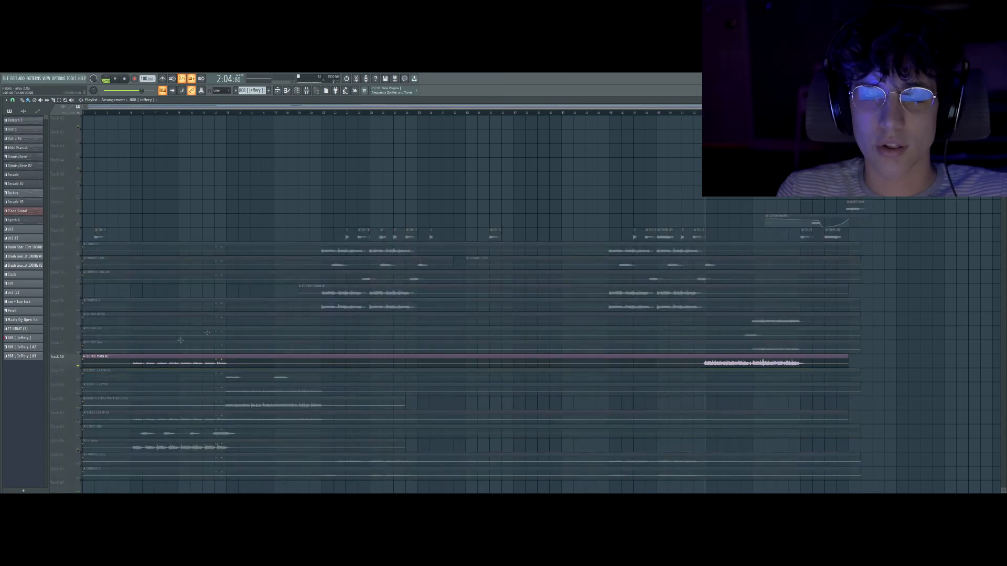
key(space)
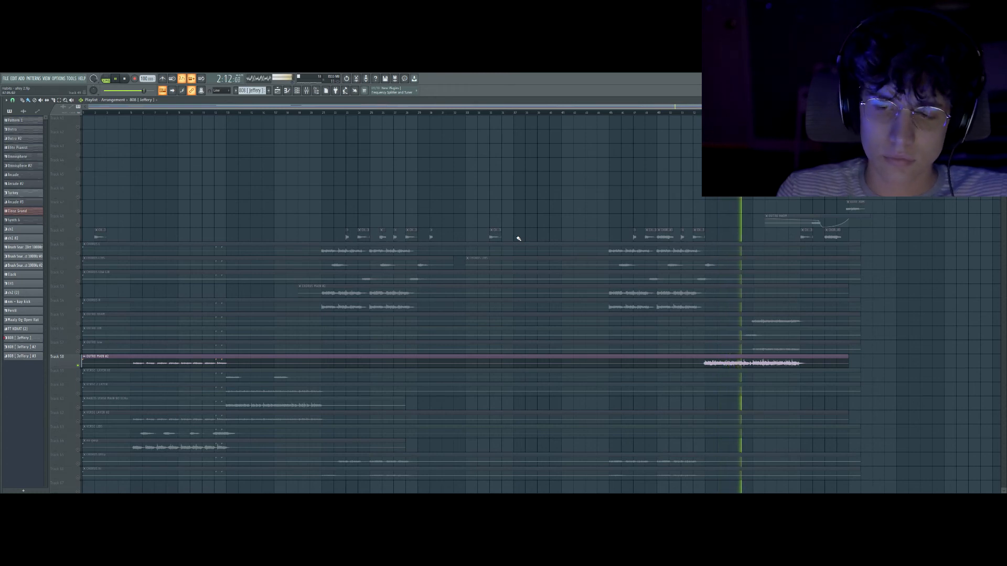
key(space)
Unmute Track 8, open its Outro pattern and close the piano roll to show the channel rack.
scroll(592, 259, up, 15)
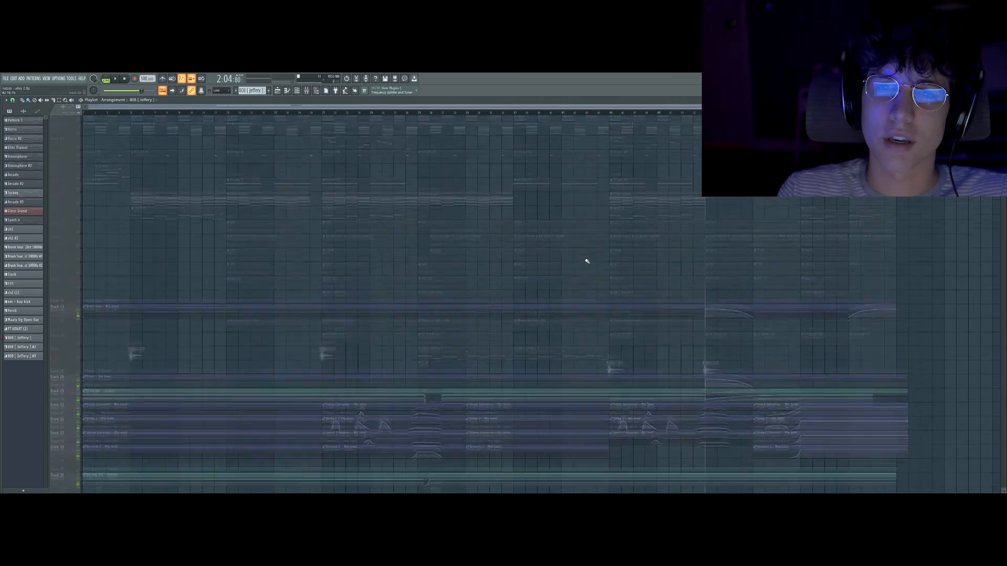
scroll(587, 262, up, 2)
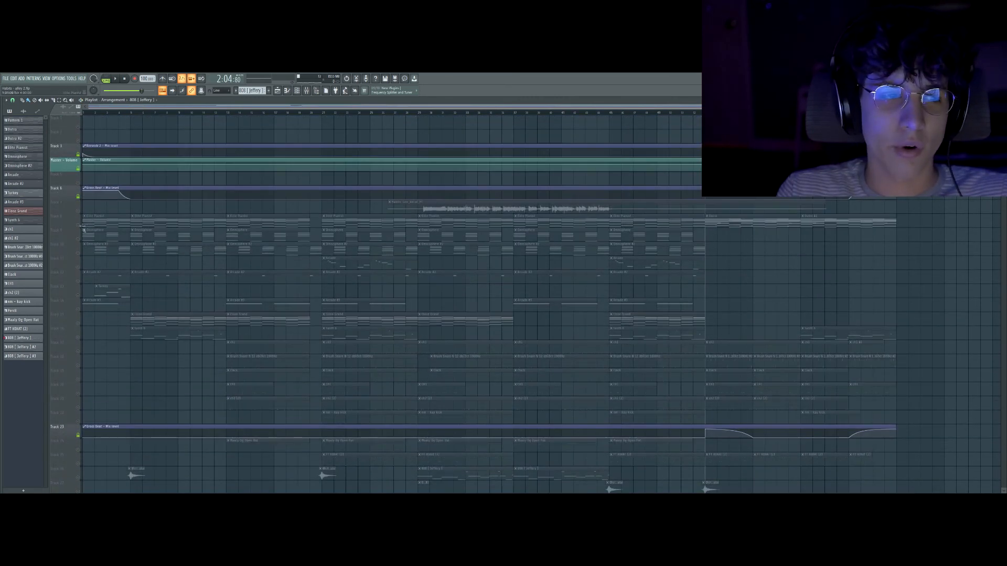
click(79, 226)
double_click(725, 224)
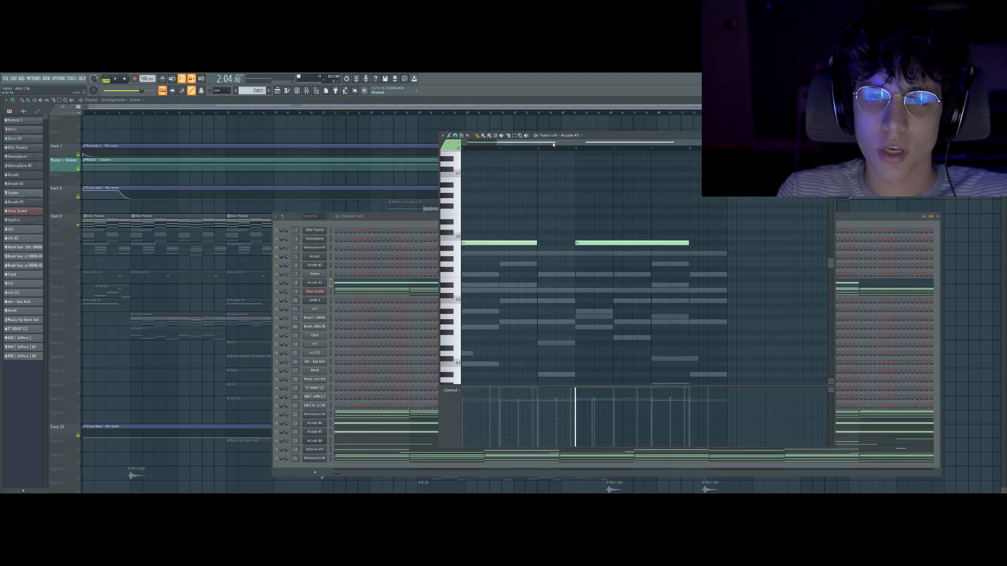
click(831, 135)
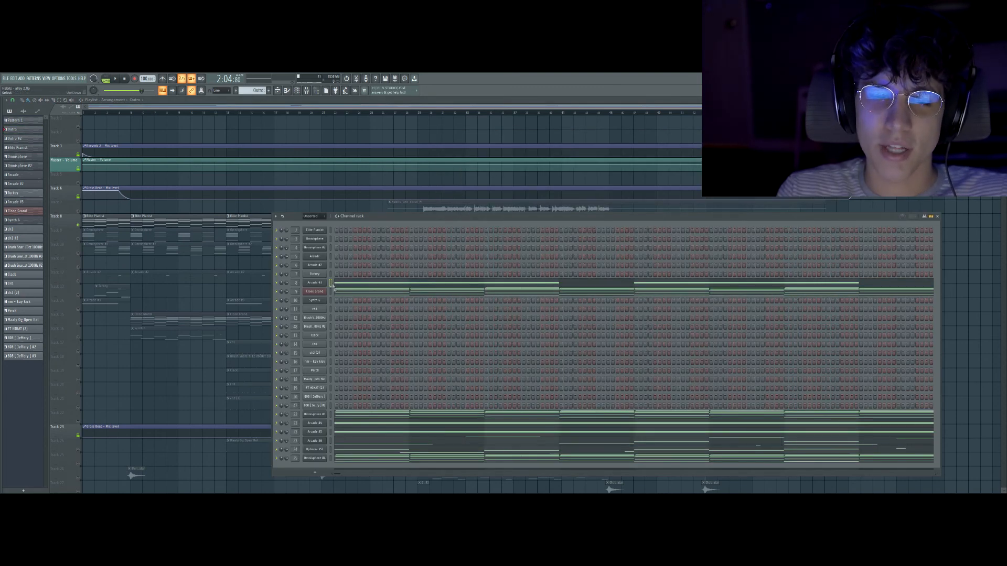
Open the Omnisphere channel just below the 808 channels to check its patch, and close the plugin.
click(316, 417)
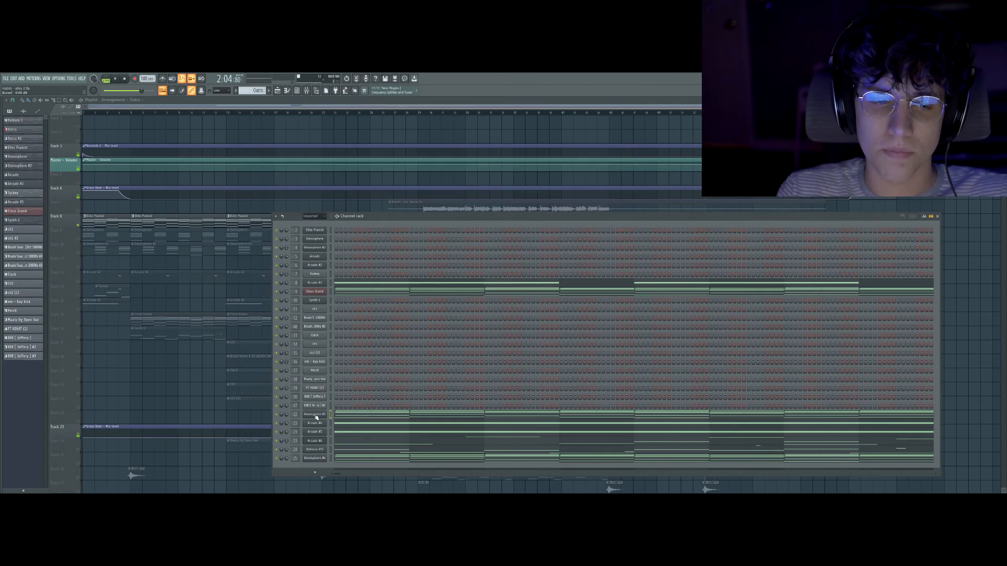
click(462, 195)
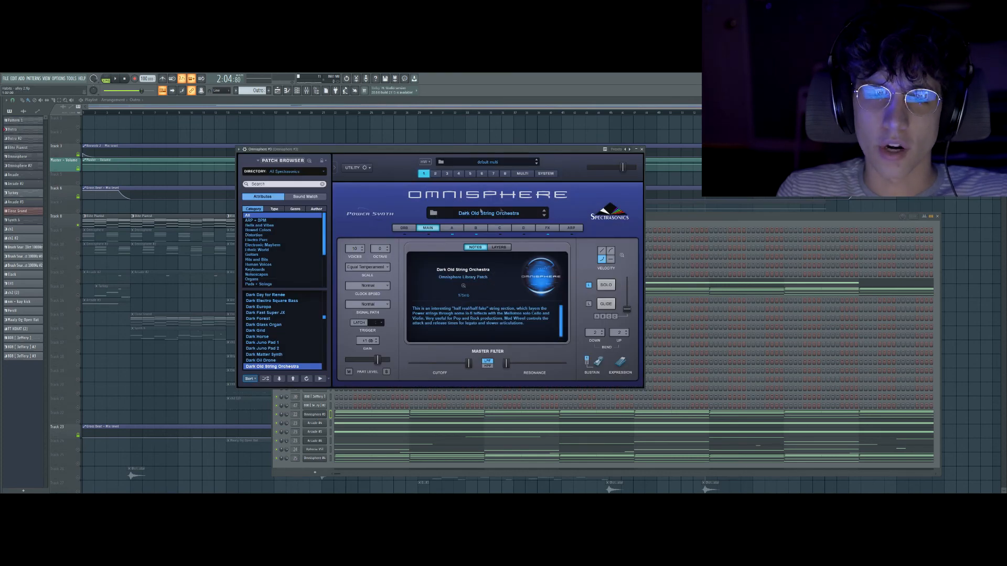
click(642, 150)
Solo that Omnisphere channel, switch to pattern mode and play the Outro pattern from the start.
right_click(277, 415)
click(286, 404)
key(l)
key(space)
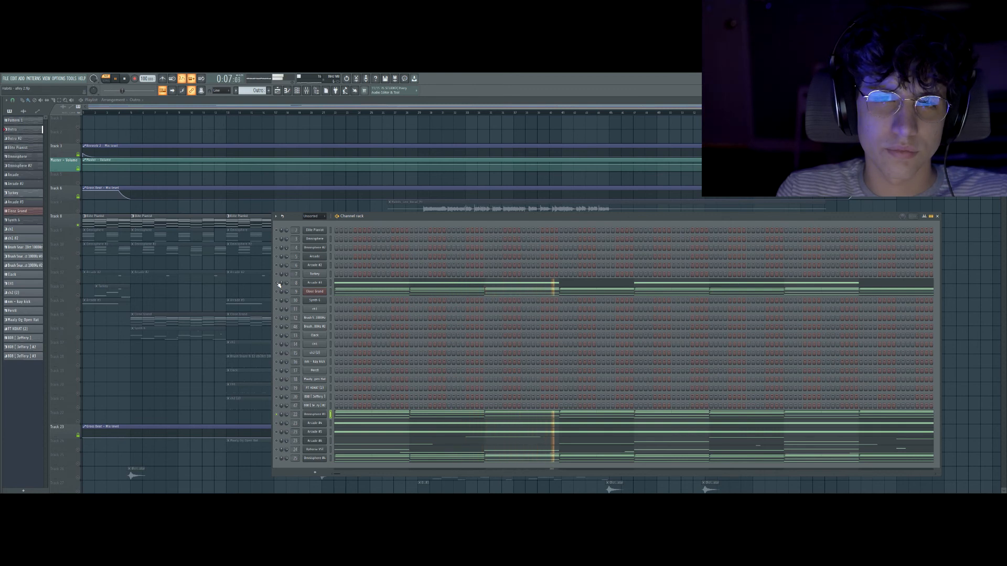
key(space)
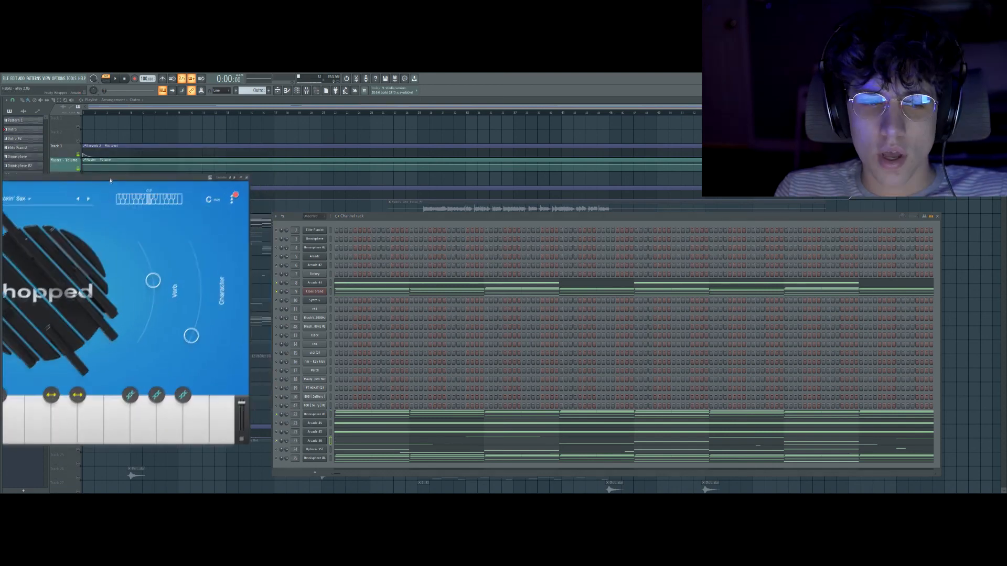
Move the Arcade plugin window clear of the channel list and bring the channel rack to the front.
drag(111, 178, 699, 129)
drag(595, 127, 696, 120)
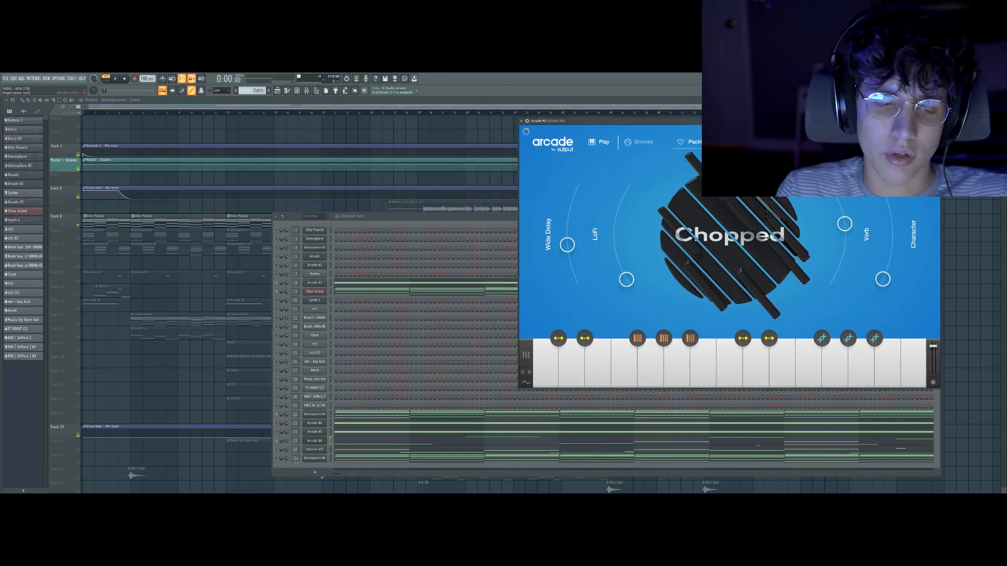
click(324, 462)
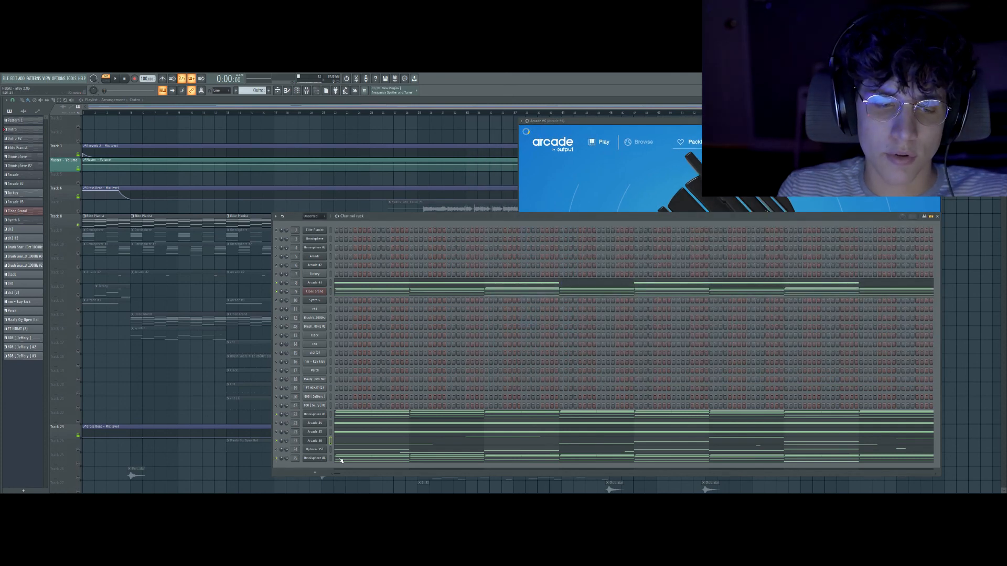
Open the notes of the lowest Omnisphere channel, and open and examine those of the VST channel directly above it in the piano roll.
click(341, 461)
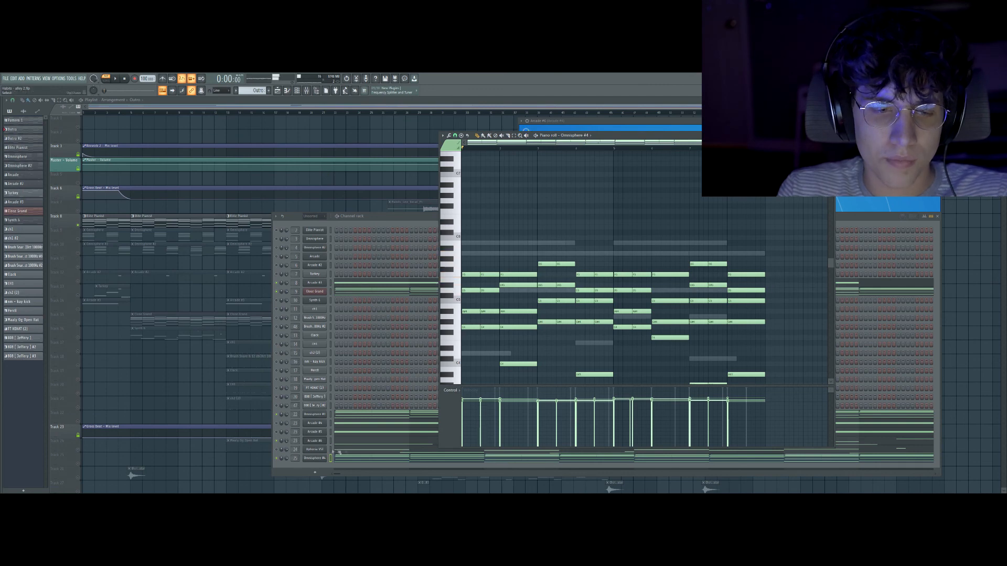
click(345, 450)
key(F6)
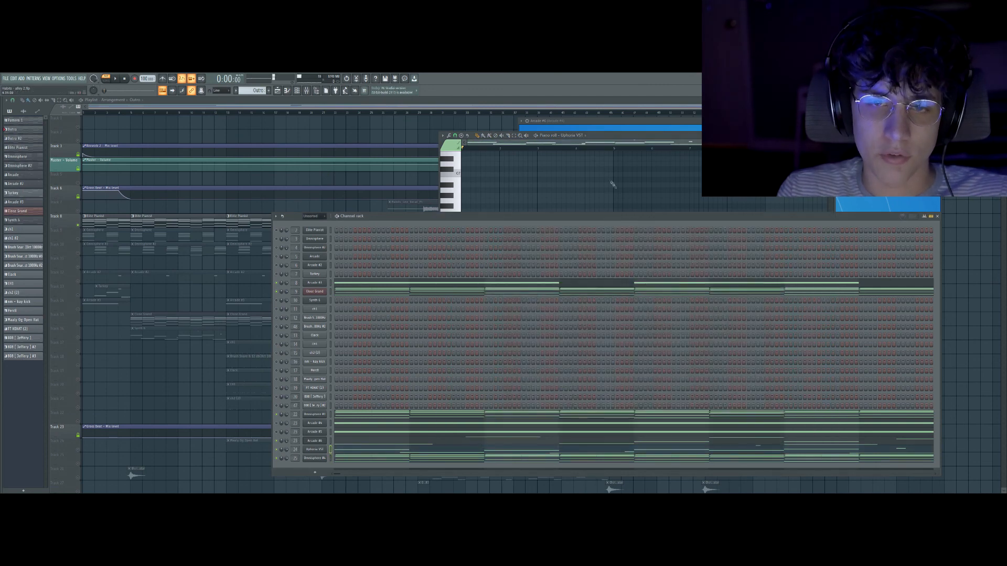
click(601, 138)
scroll(592, 225, down, 6)
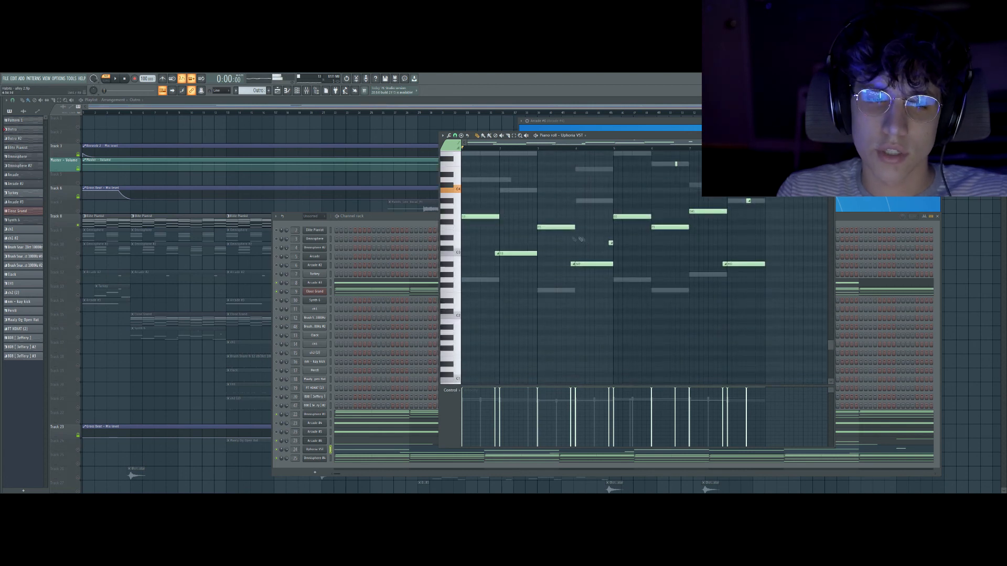
Open the Outro pattern from its playlist clip, listen to it playing, and close the piano roll and channel rack.
click(165, 107)
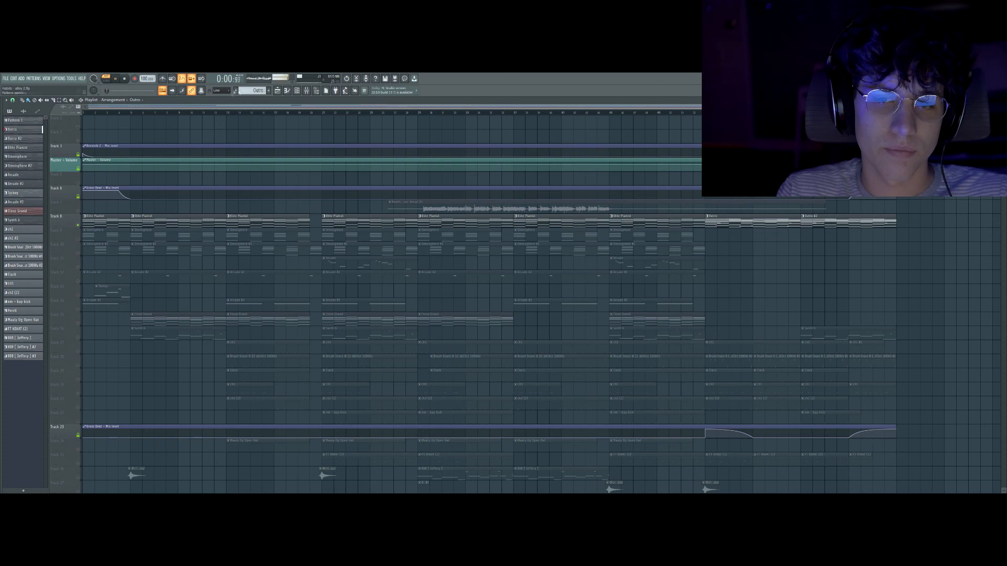
double_click(729, 225)
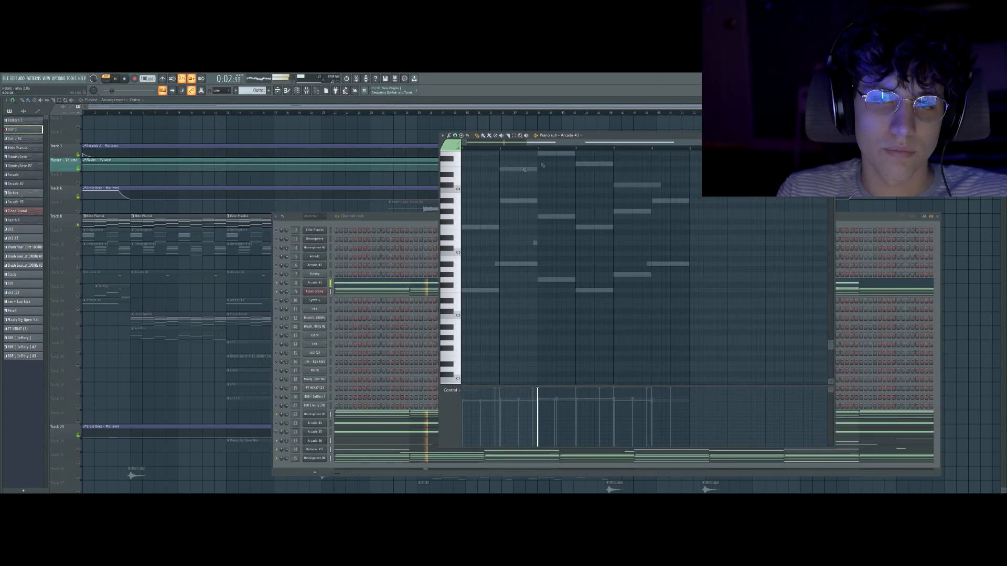
click(832, 136)
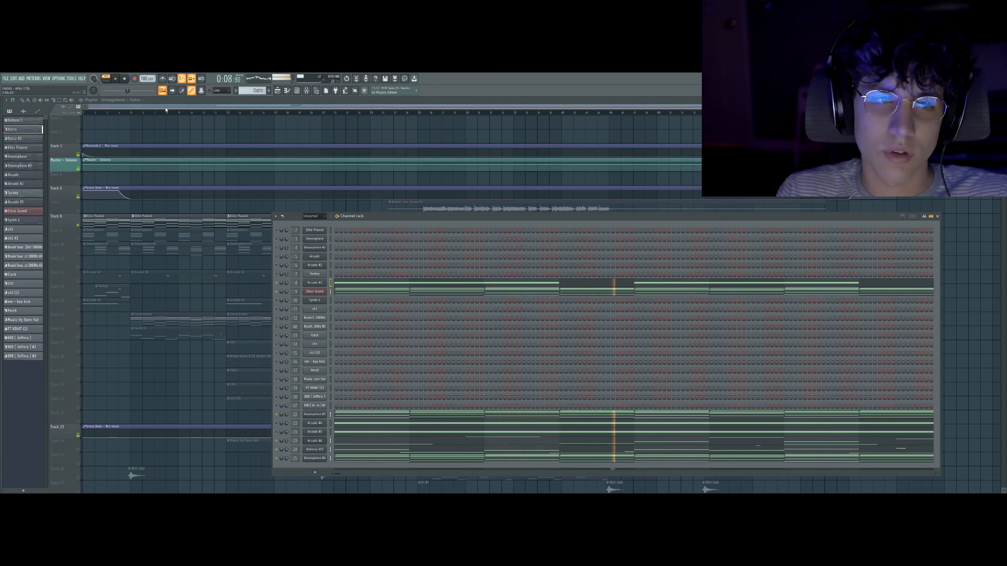
key(F6)
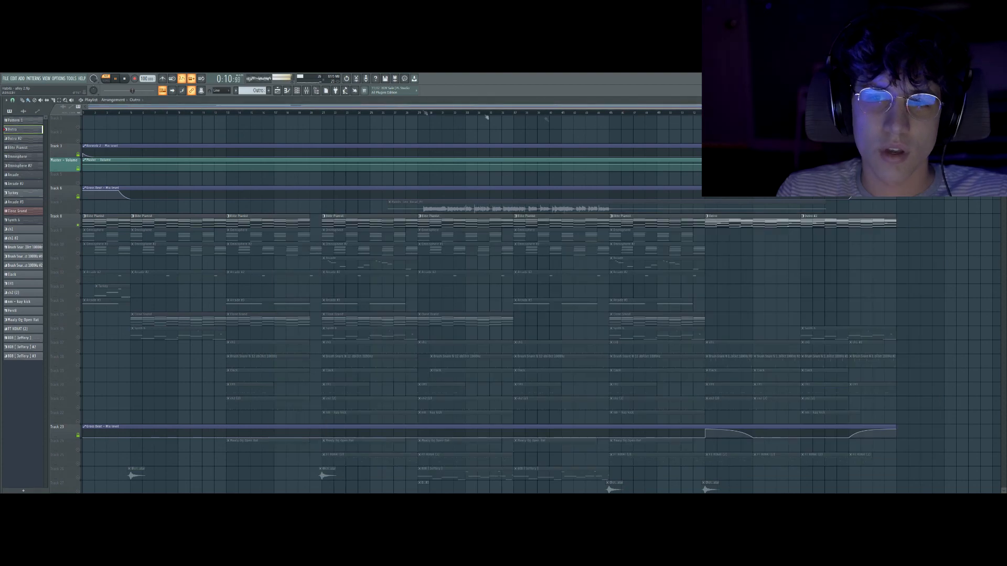
Check the soloed vocal track lower in the playlist, unmute all tracks and play the outro section of the full arrangement.
scroll(643, 218, down, 15)
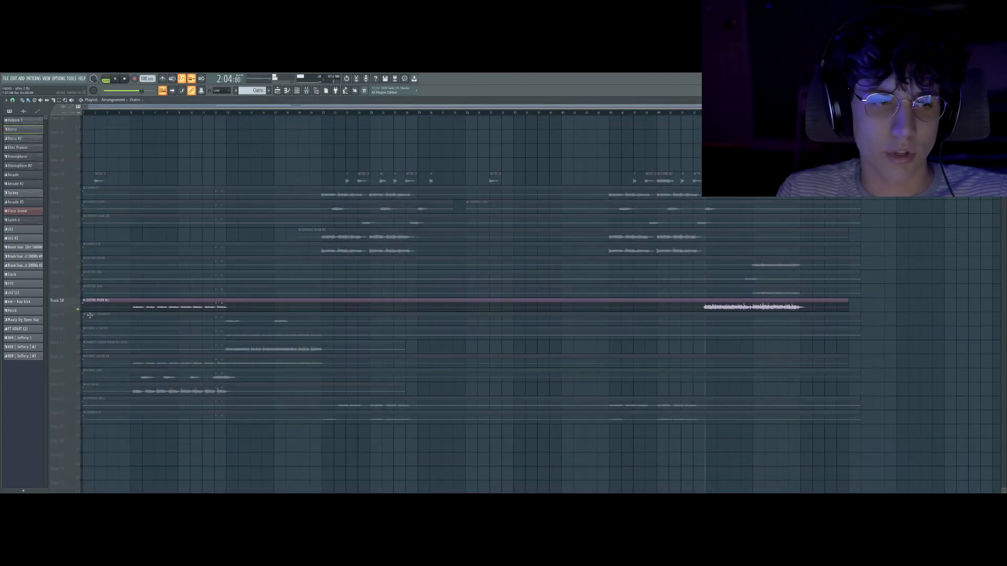
scroll(78, 311, up, 15)
key(space)
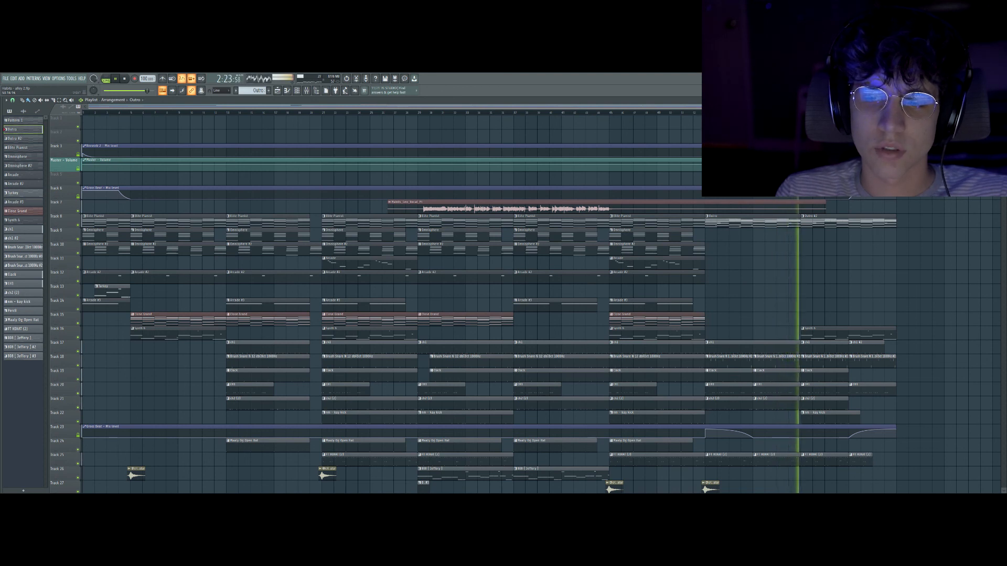
key(space)
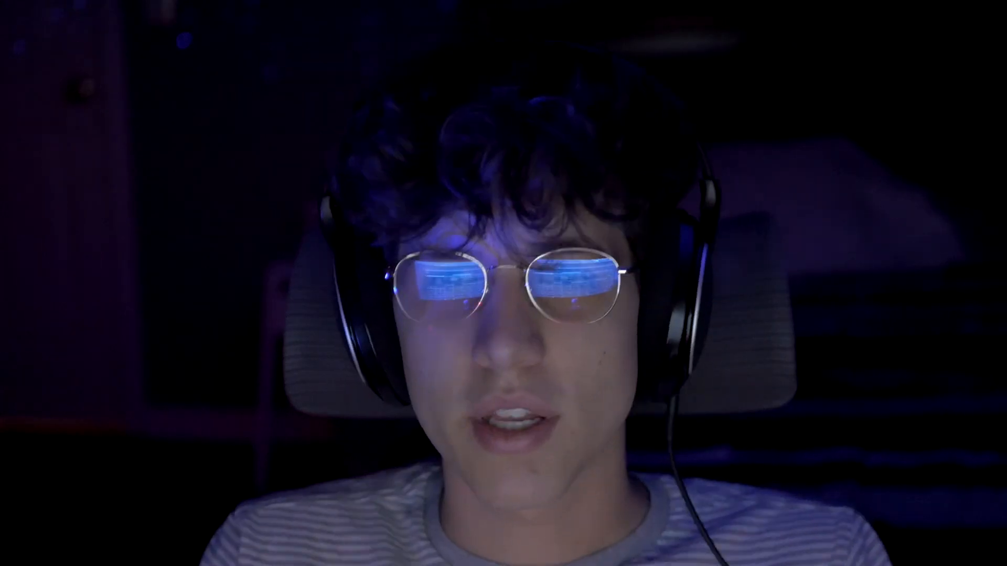